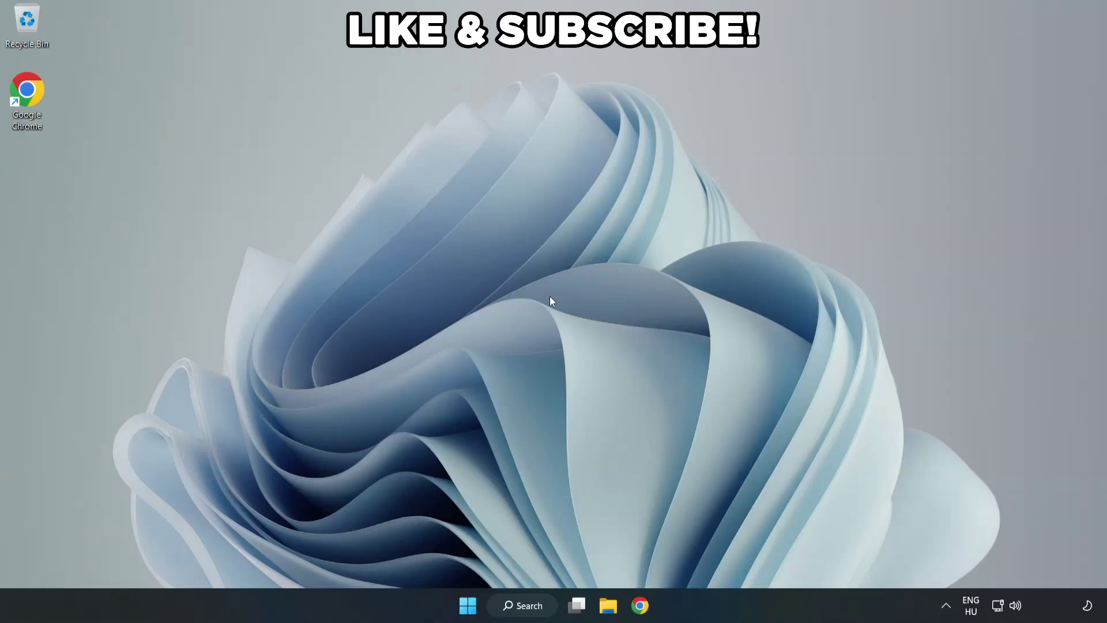
Search Windows for 'edit power plan'
{"action": "left_click", "coordinate": [530, 612]}
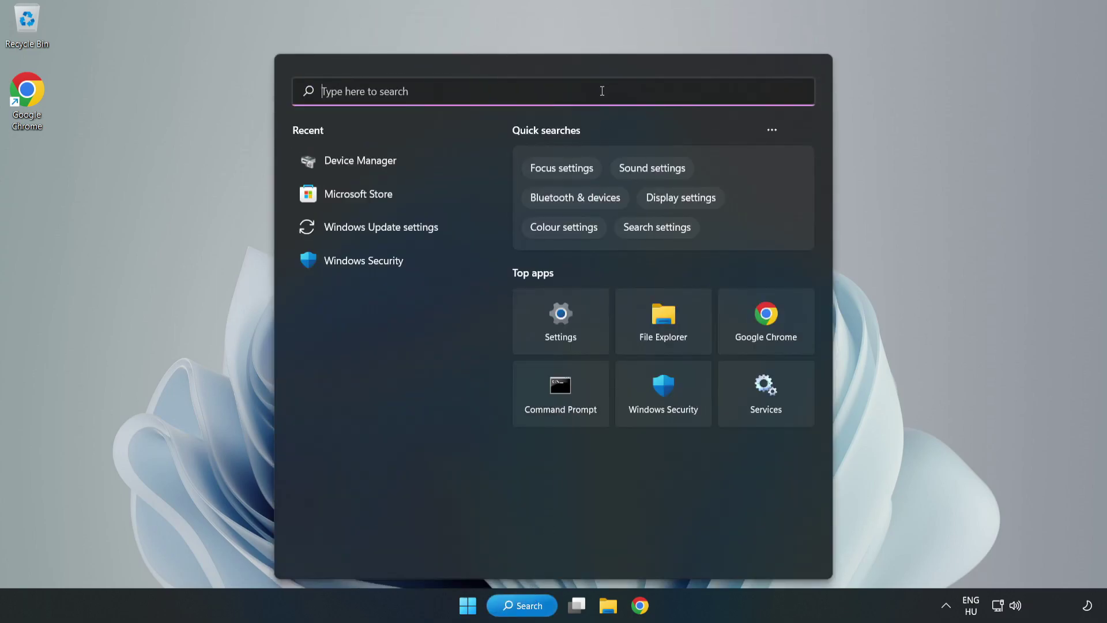
{"action": "type", "text": "edit "}
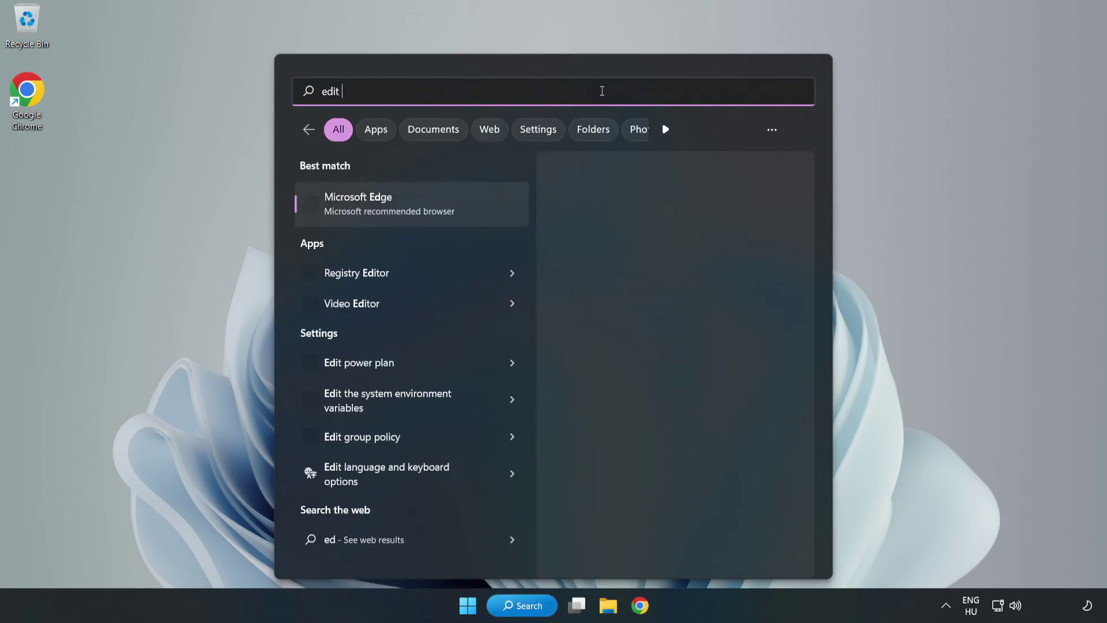
{"action": "type", "text": "power pla"}
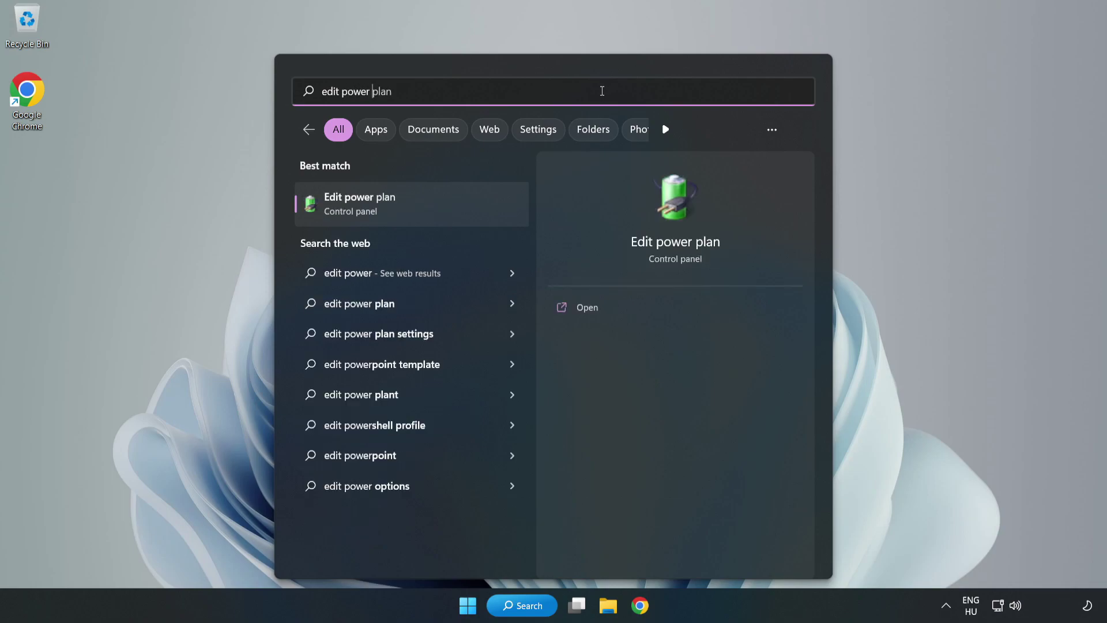
{"action": "type", "text": "n"}
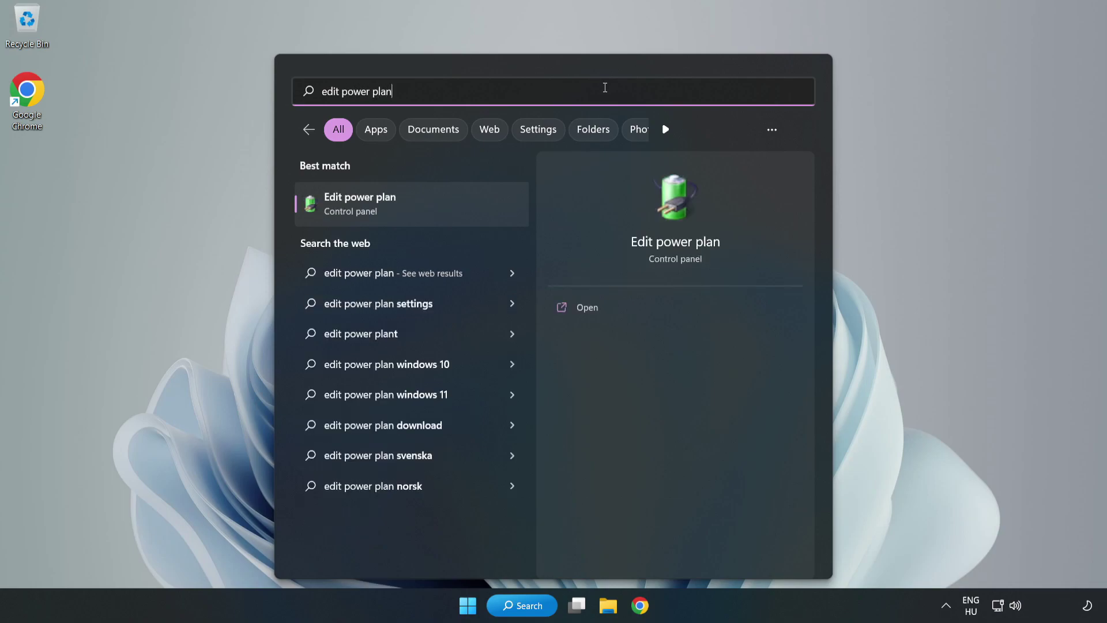
Change the active power plan from Balanced to High performance, then close Power Options
{"action": "left_click", "coordinate": [418, 208]}
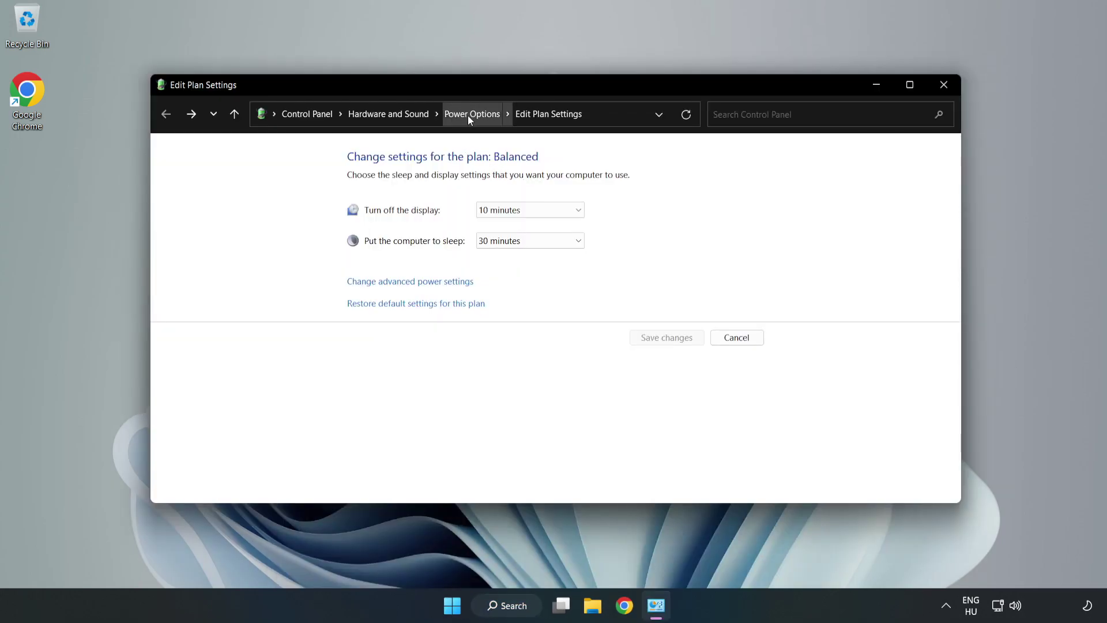
{"action": "left_click", "coordinate": [468, 114]}
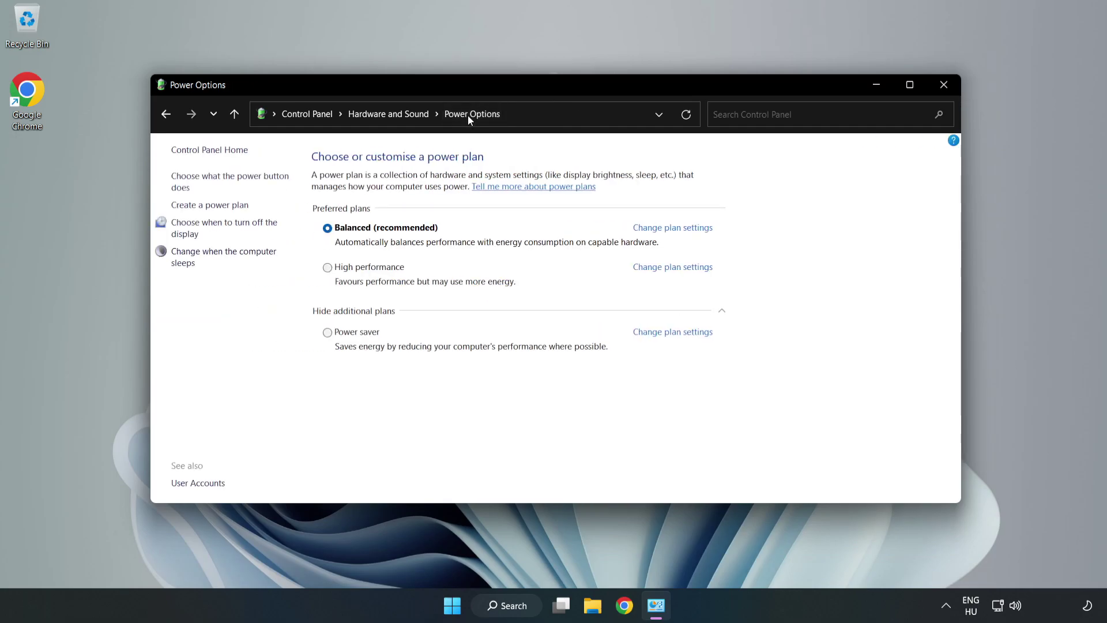
{"action": "left_click", "coordinate": [363, 269]}
{"action": "left_click", "coordinate": [941, 92]}
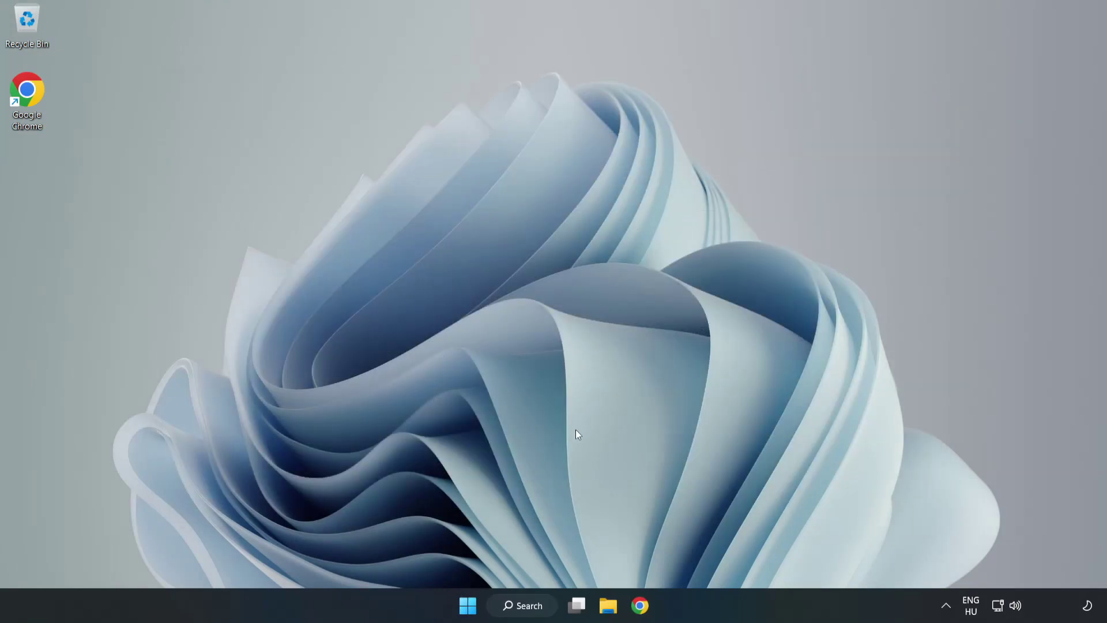
Search Windows for 'device manager'
{"action": "left_click", "coordinate": [537, 609]}
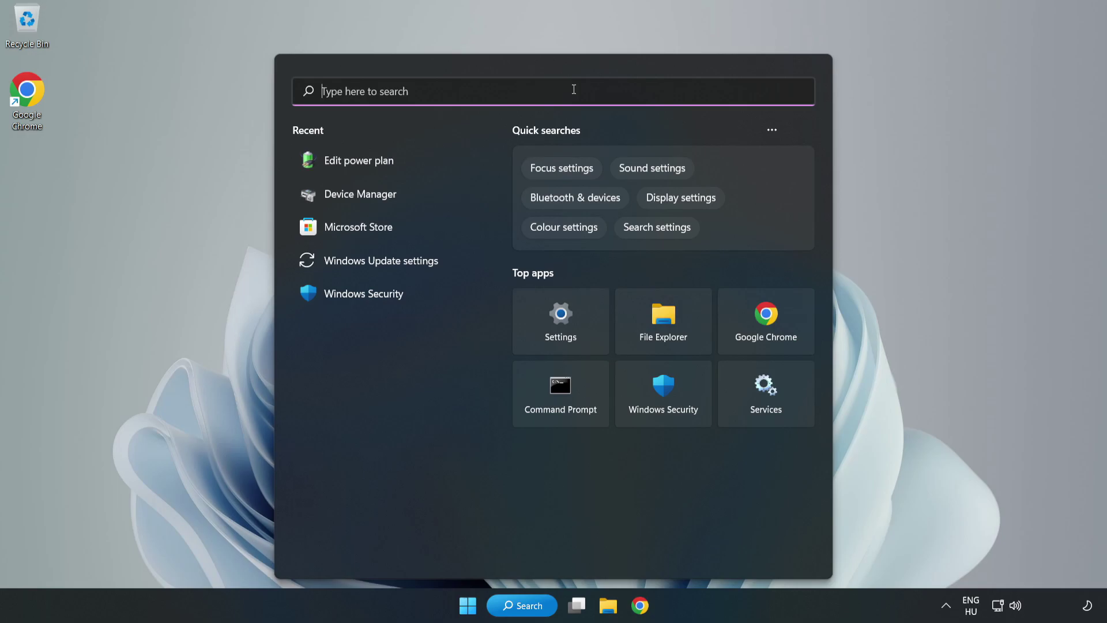
{"action": "type", "text": "device mana"}
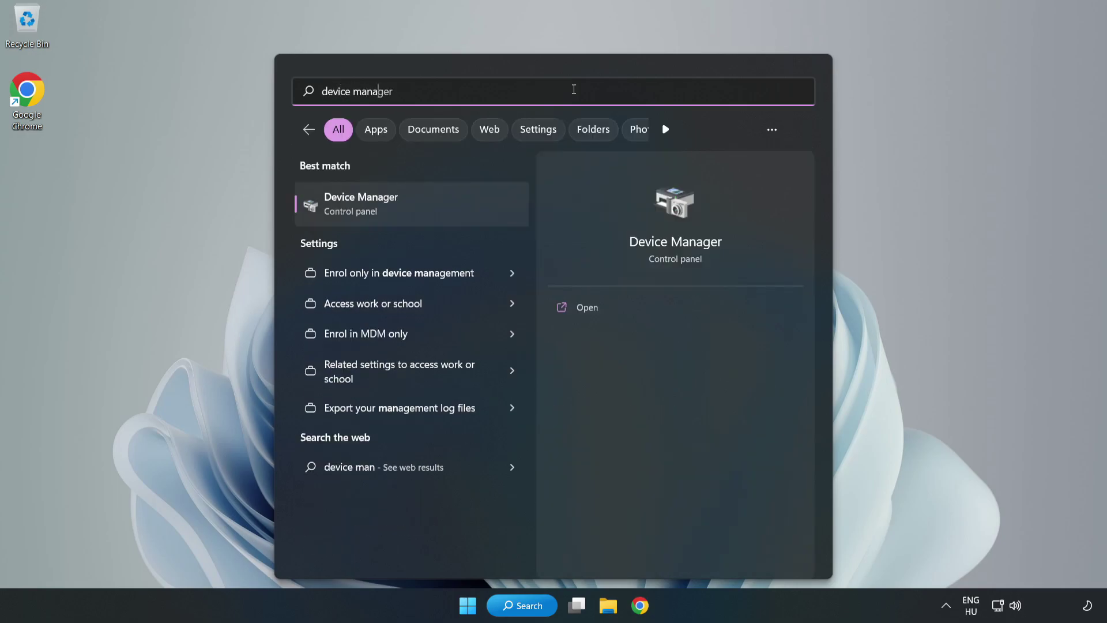
{"action": "type", "text": "ger"}
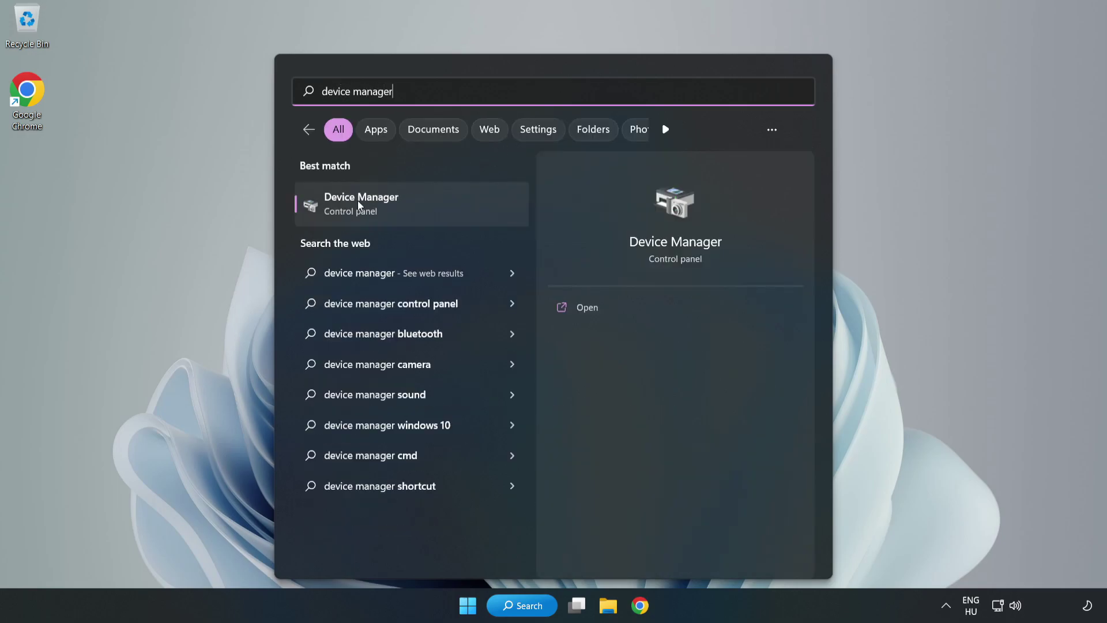
Open Device Manager, expand Display adapters and bring up the VMware SVGA 3D context menu
{"action": "left_click", "coordinate": [402, 206]}
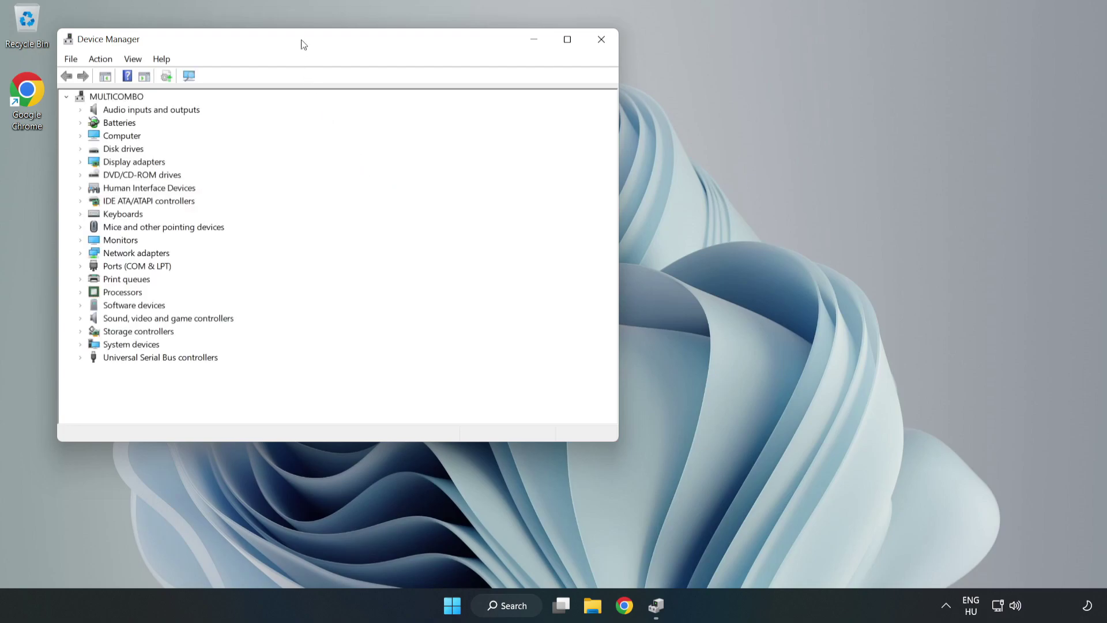
{"action": "left_click_drag", "start_coordinate": [302, 42], "coordinate": [509, 111]}
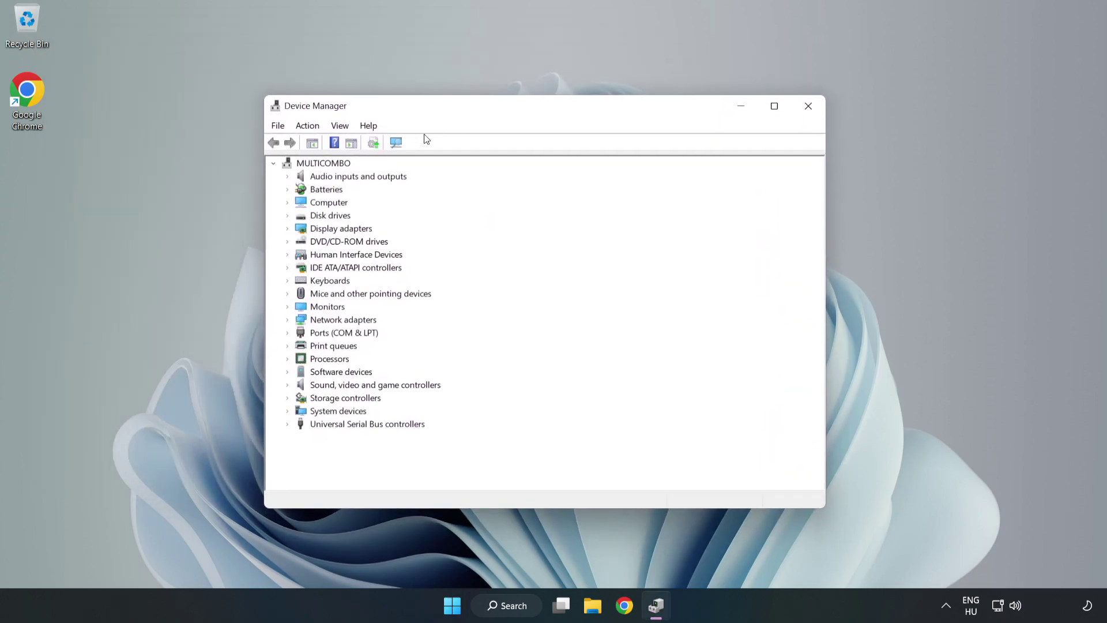
{"action": "left_click", "coordinate": [322, 228]}
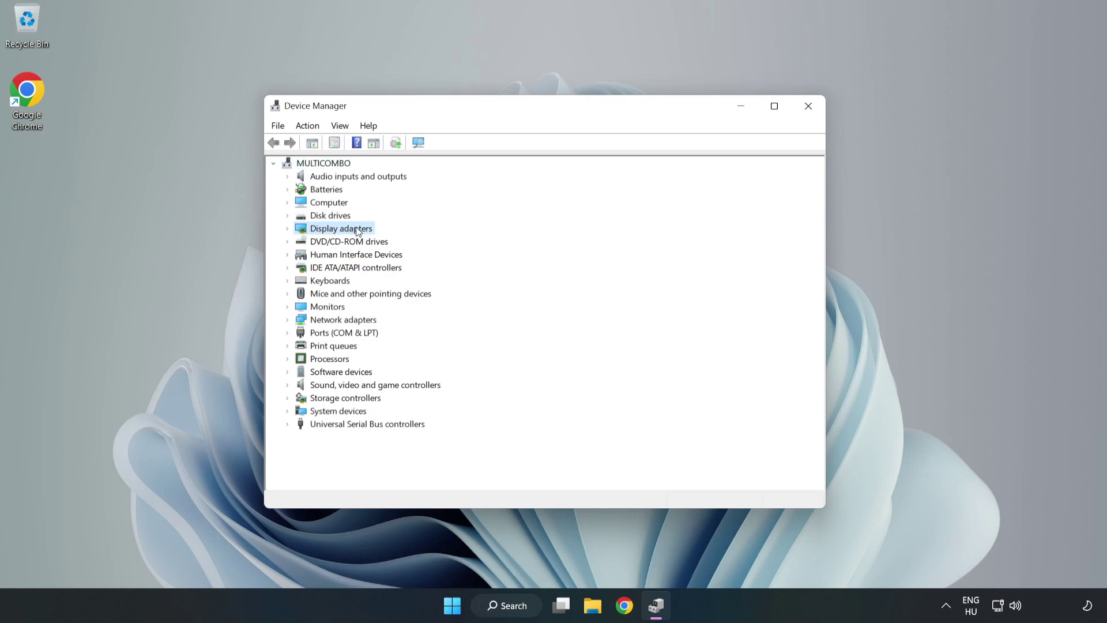
{"action": "left_click", "coordinate": [287, 229]}
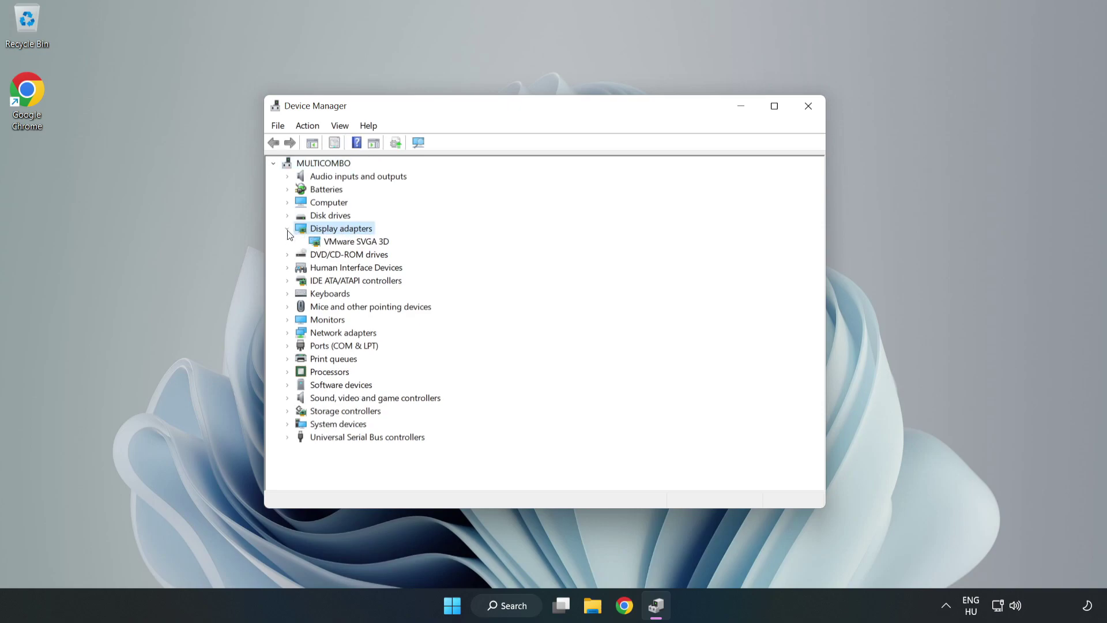
{"action": "left_click", "coordinate": [326, 242]}
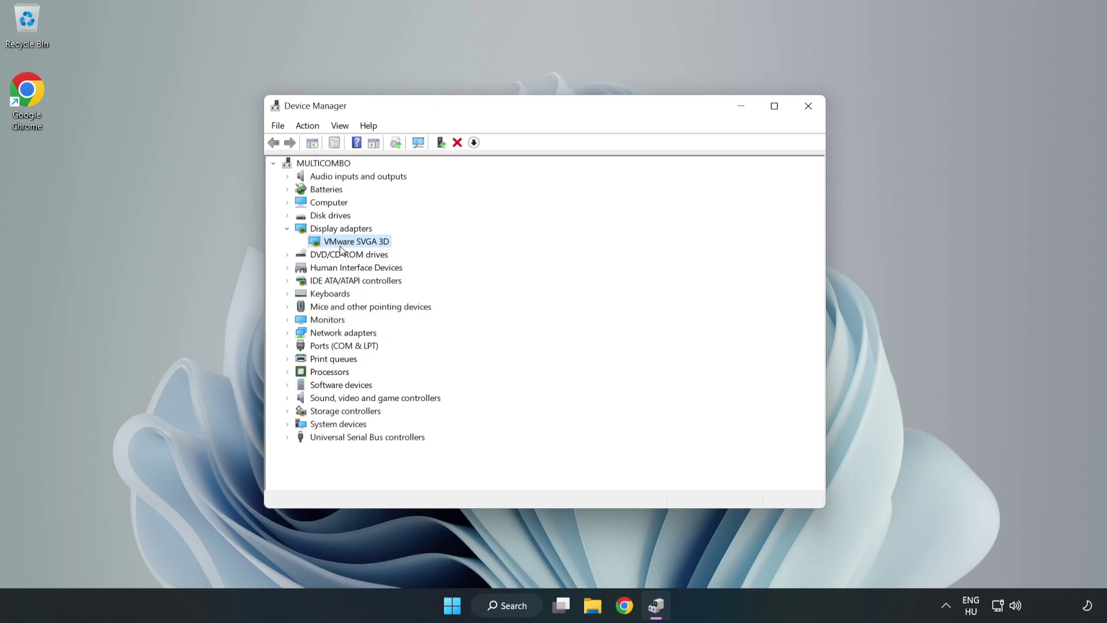
{"action": "right_click", "coordinate": [354, 244]}
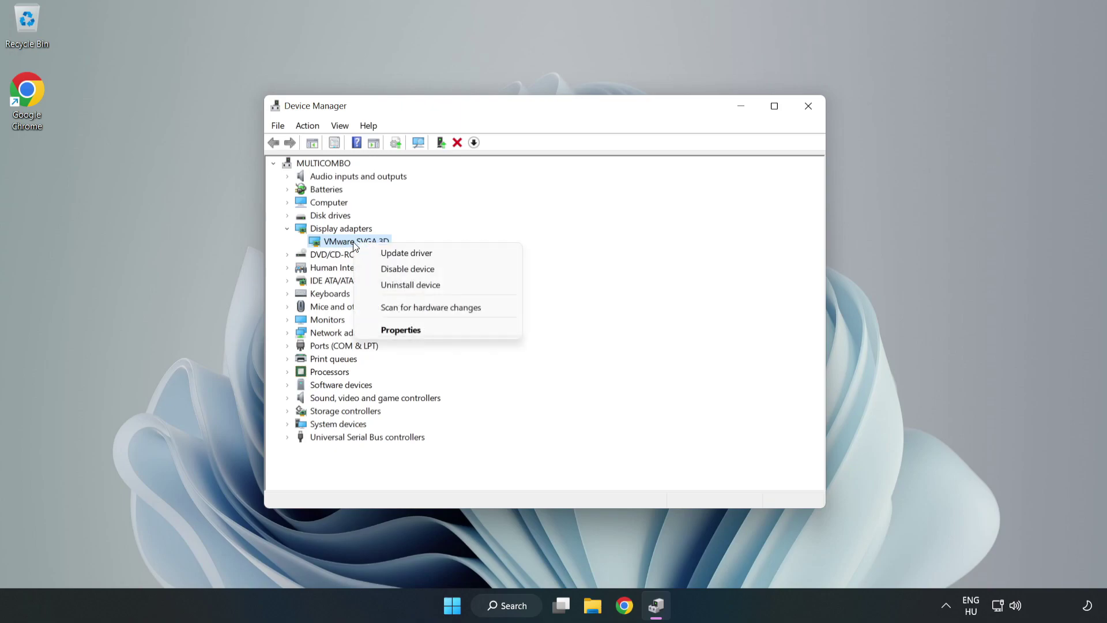
Auto-search for a newer VMware SVGA 3D driver, dismiss the already-installed result, close Device Manager
{"action": "left_click", "coordinate": [418, 254]}
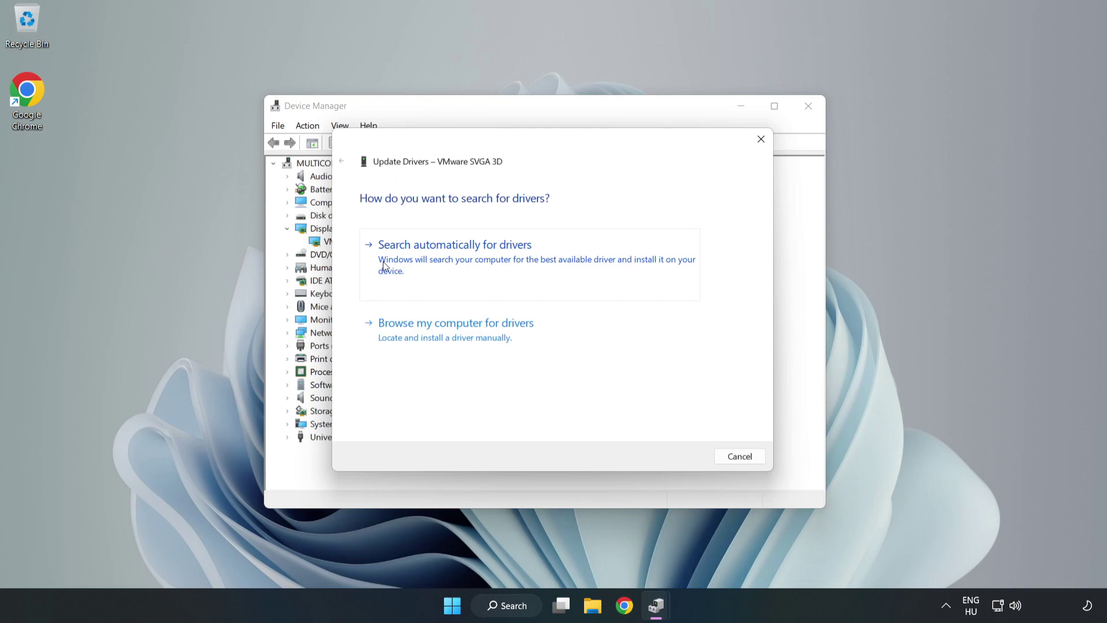
{"action": "left_click", "coordinate": [456, 261]}
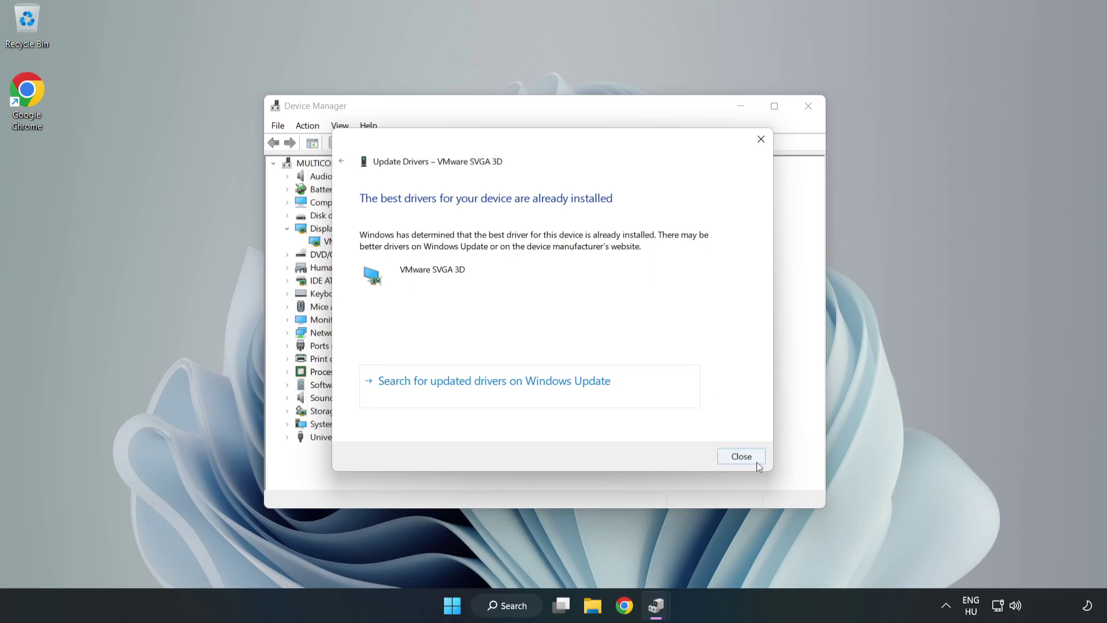
{"action": "left_click", "coordinate": [741, 456]}
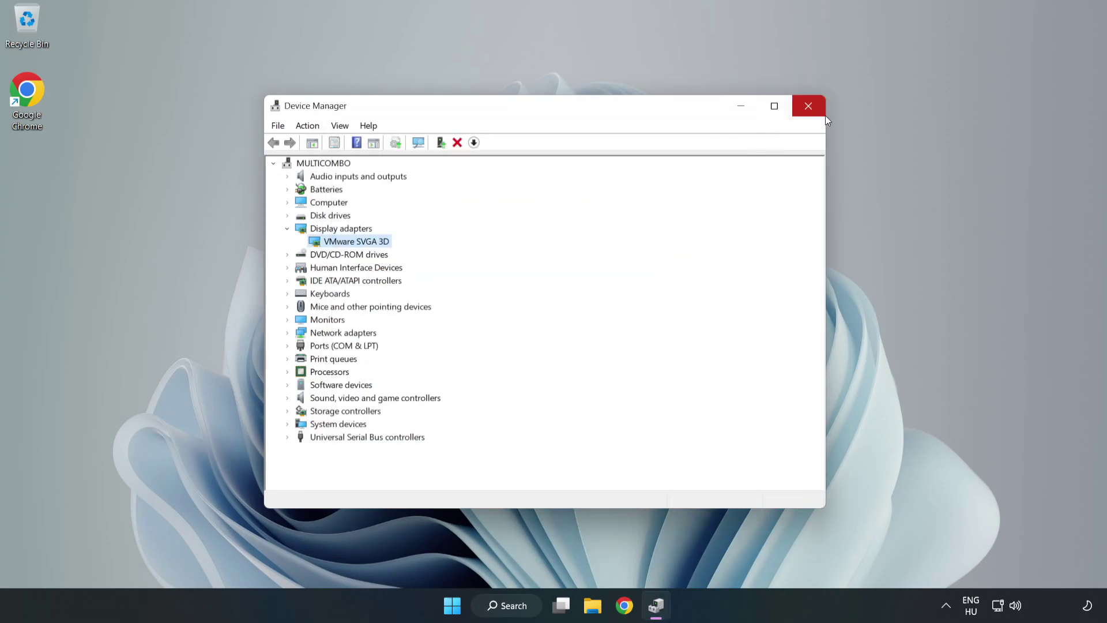
{"action": "left_click", "coordinate": [809, 107]}
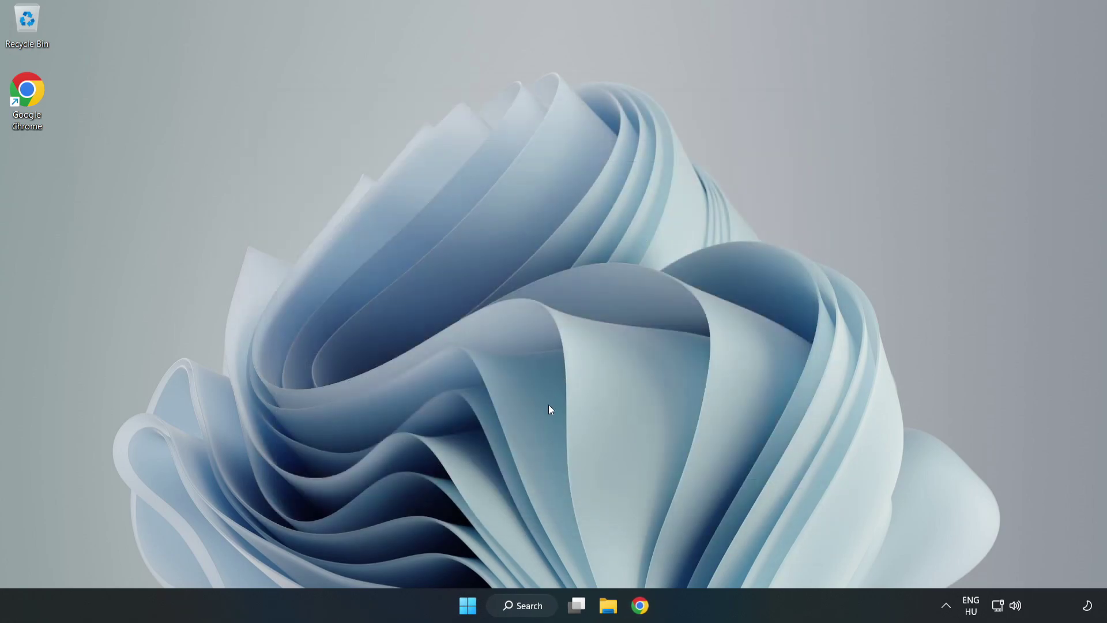
Search 'game mode' and open the Game Mode settings page
{"action": "left_click", "coordinate": [537, 607]}
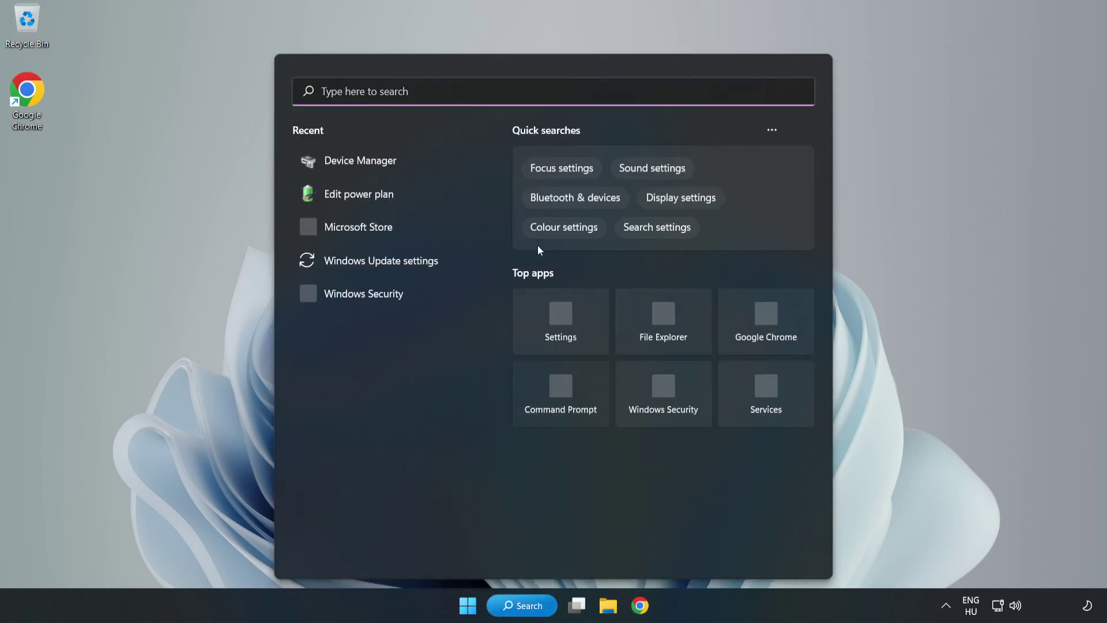
{"action": "type", "text": "game mode"}
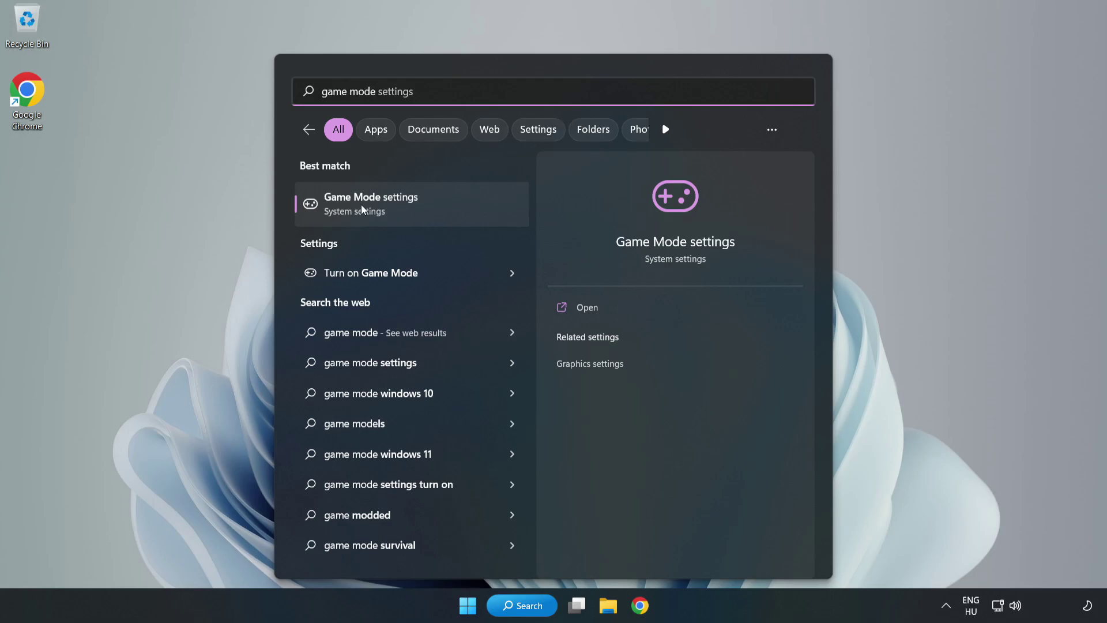
{"action": "left_click", "coordinate": [396, 210]}
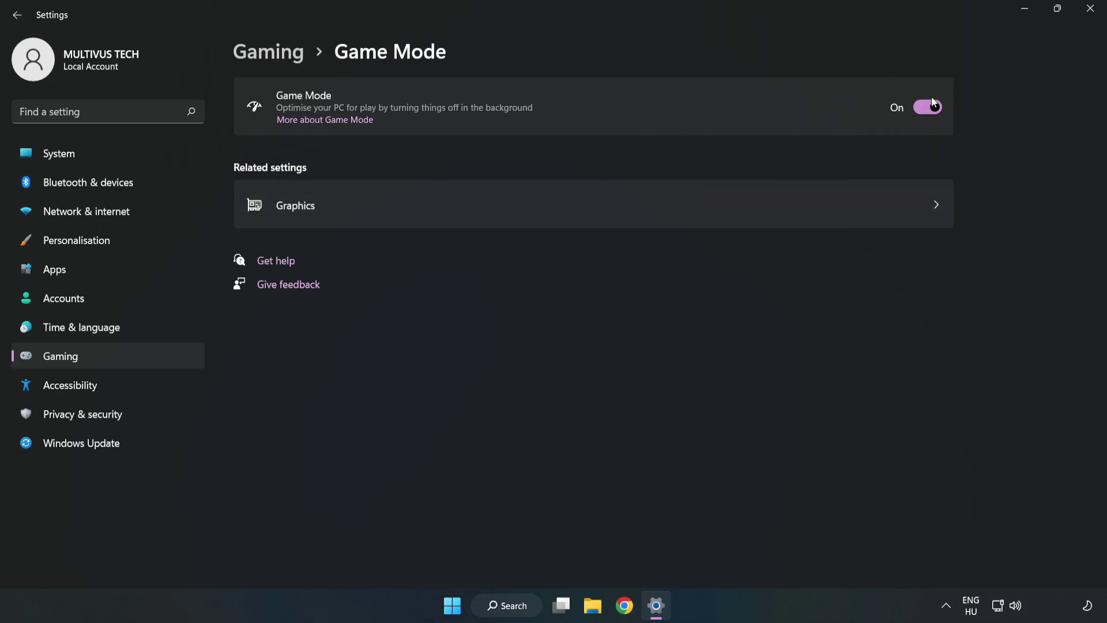
Under Gaming > Xbox Game Bar, turn off the controller-button shortcut, then close Settings
{"action": "left_click", "coordinate": [282, 59]}
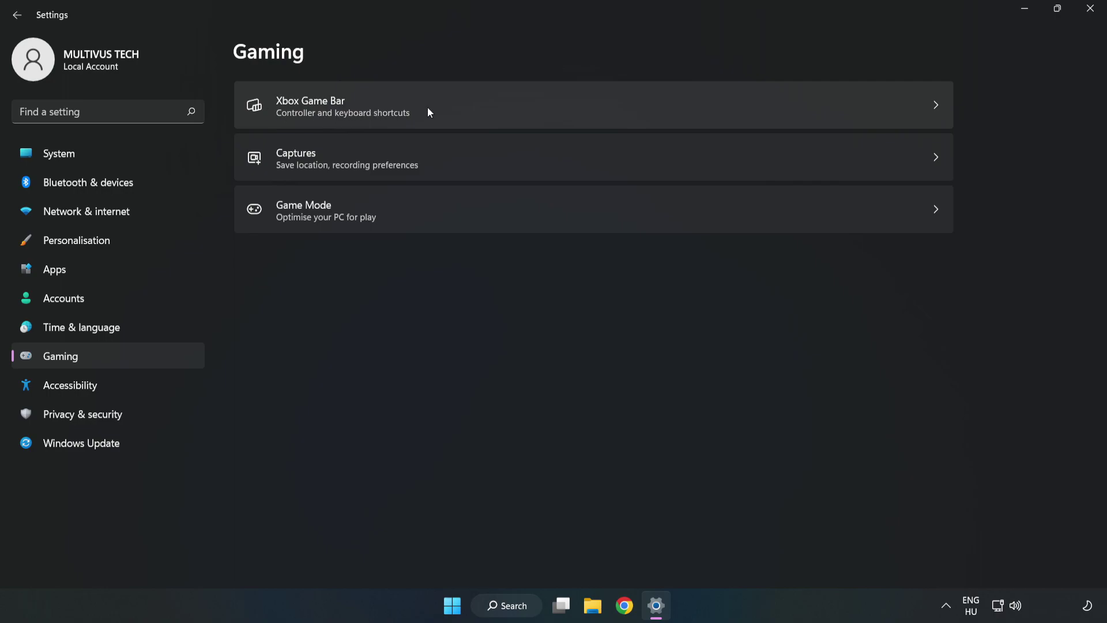
{"action": "left_click", "coordinate": [469, 107]}
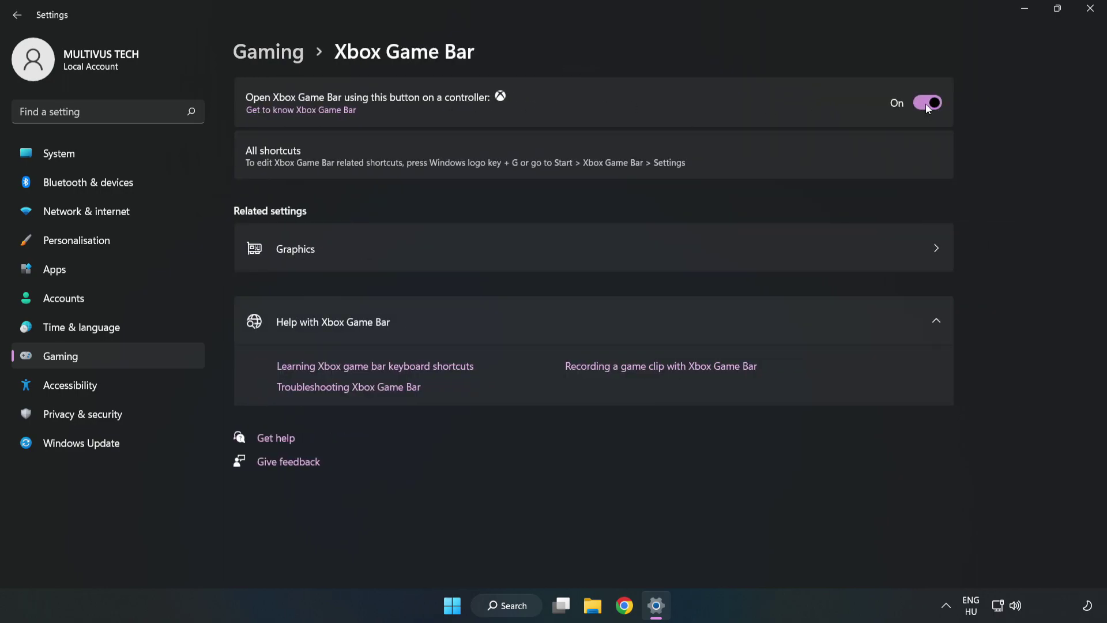
{"action": "left_click", "coordinate": [927, 105]}
{"action": "left_click", "coordinate": [1092, 17]}
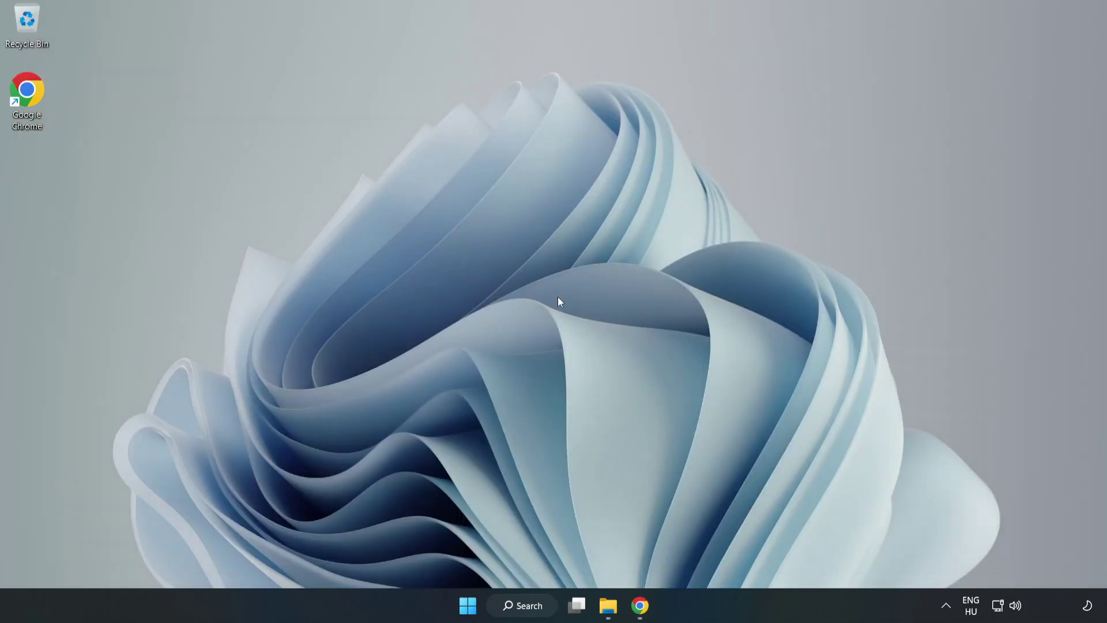
Launch Task Manager from the Start button's quick-link menu
{"action": "right_click", "coordinate": [472, 612]}
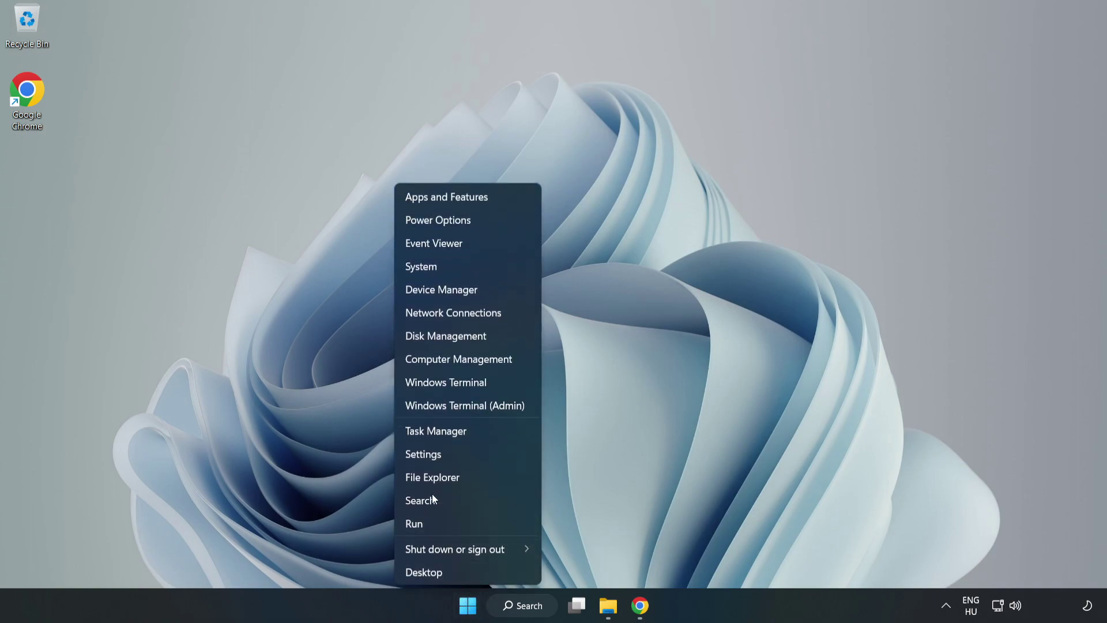
{"action": "left_click", "coordinate": [484, 433]}
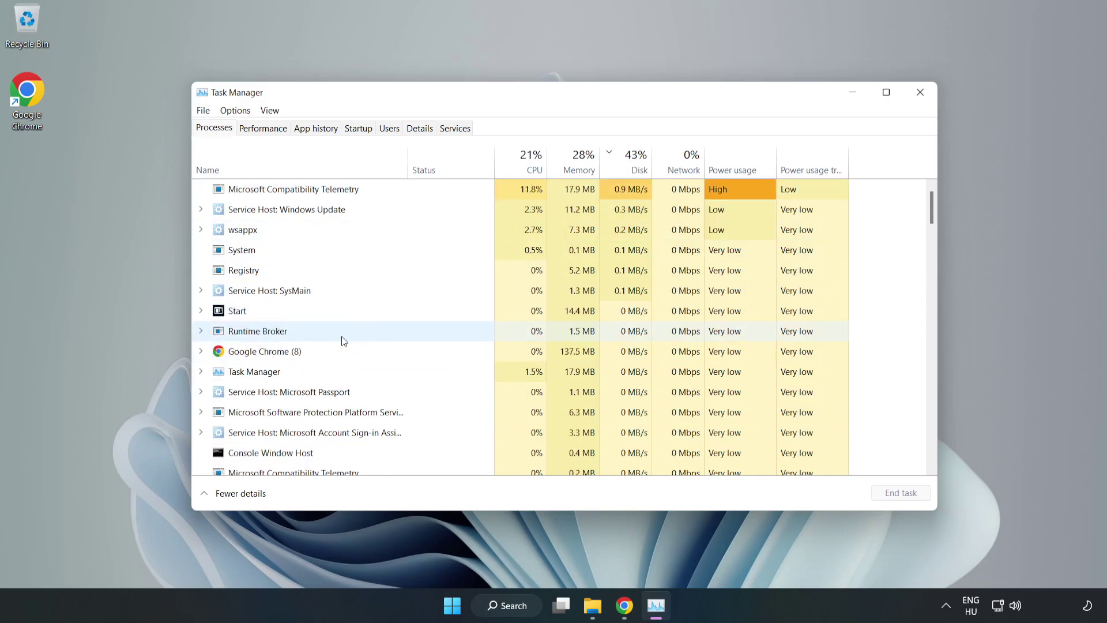
End the Google Chrome (8) process group in Task Manager
{"action": "left_click", "coordinate": [299, 353]}
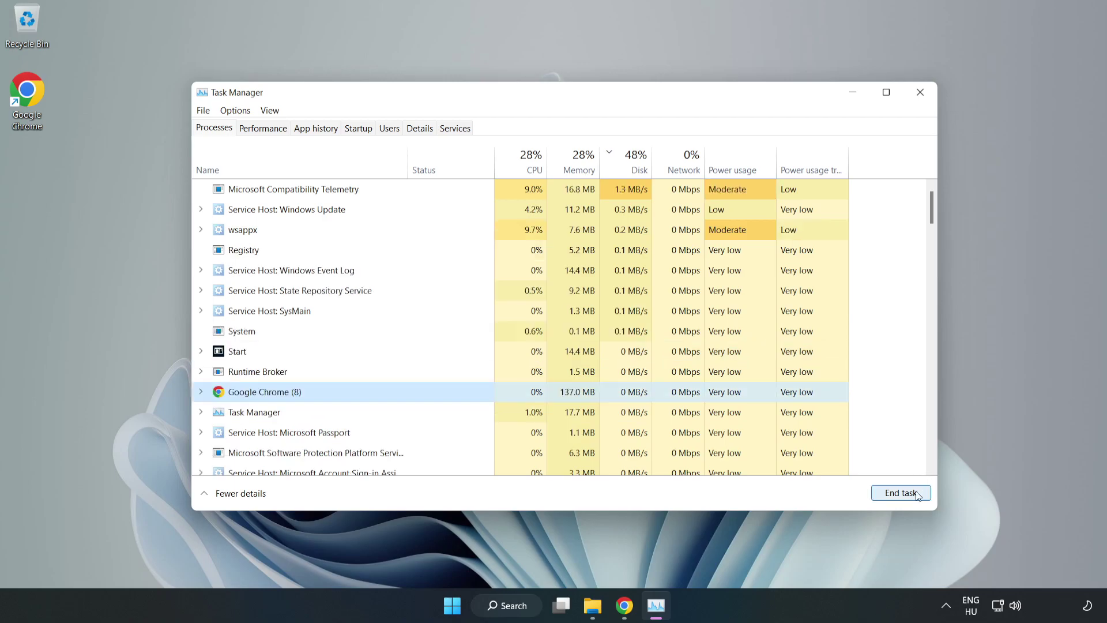
{"action": "left_click", "coordinate": [895, 496]}
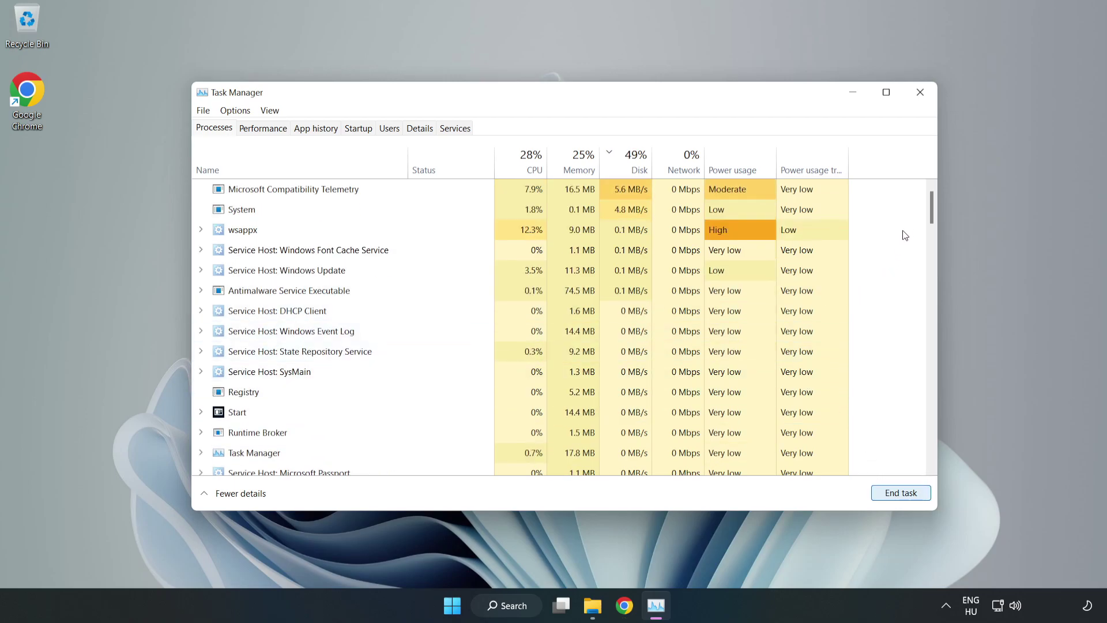
{"action": "mouse_move", "coordinate": [936, 214]}
{"action": "left_mouse_down"}
{"action": "mouse_move", "coordinate": [933, 395]}
{"action": "mouse_move", "coordinate": [915, 217]}
{"action": "left_mouse_up"}
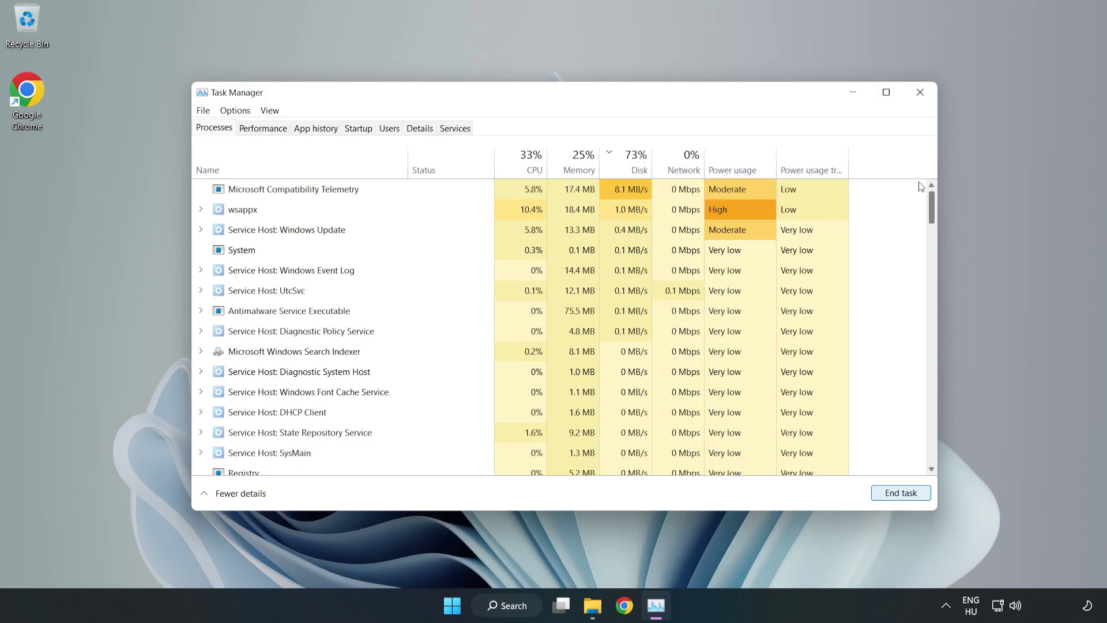
Disable Cortana, Phone Link, Terminal and Xbox App Services at startup, then close Task Manager
{"action": "left_click", "coordinate": [364, 129]}
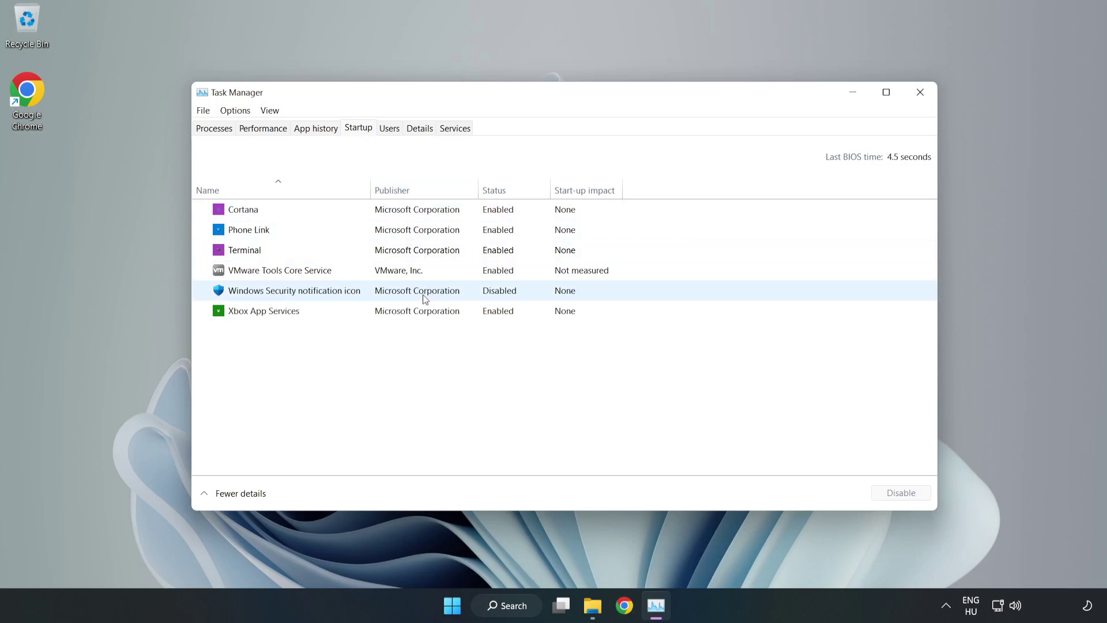
{"action": "left_click", "coordinate": [418, 209]}
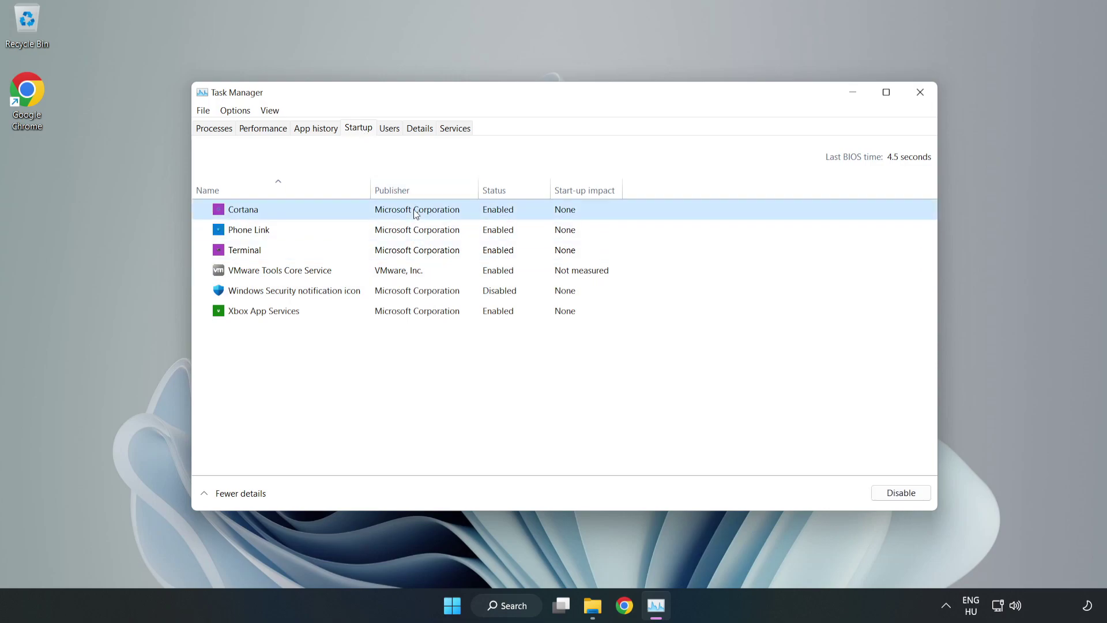
{"action": "left_click", "coordinate": [890, 498]}
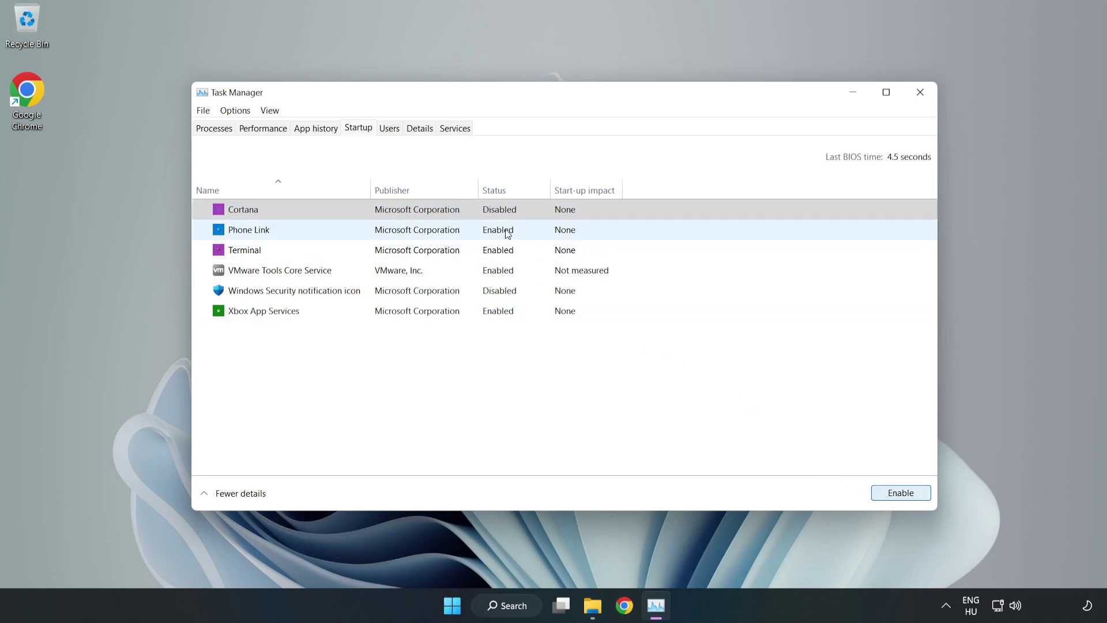
{"action": "left_click", "coordinate": [504, 233]}
{"action": "left_click", "coordinate": [895, 495]}
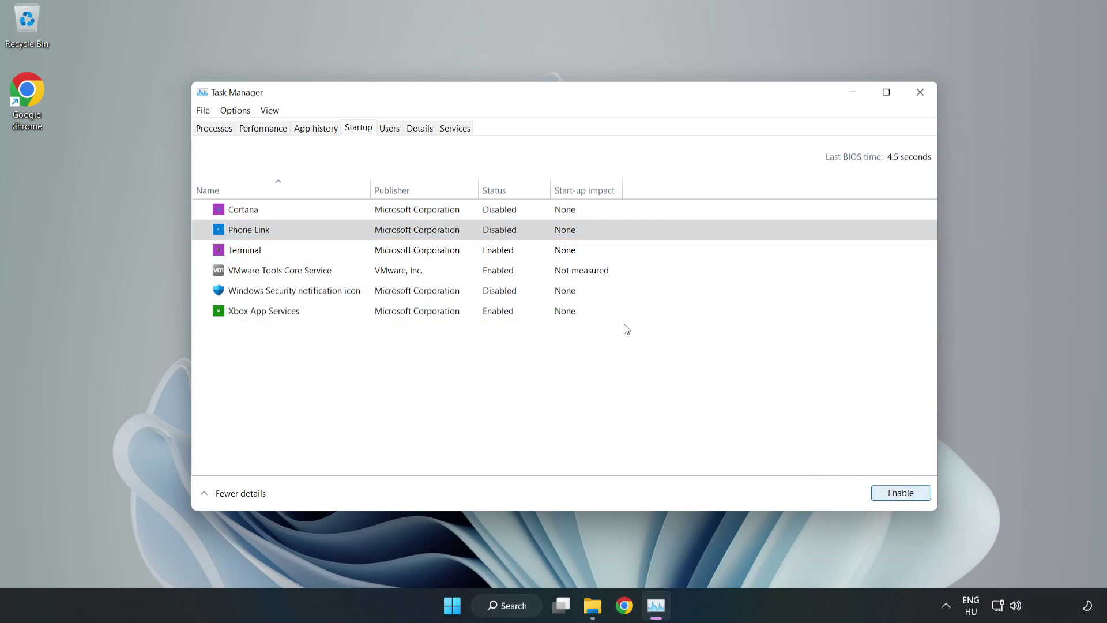
{"action": "left_click", "coordinate": [510, 254]}
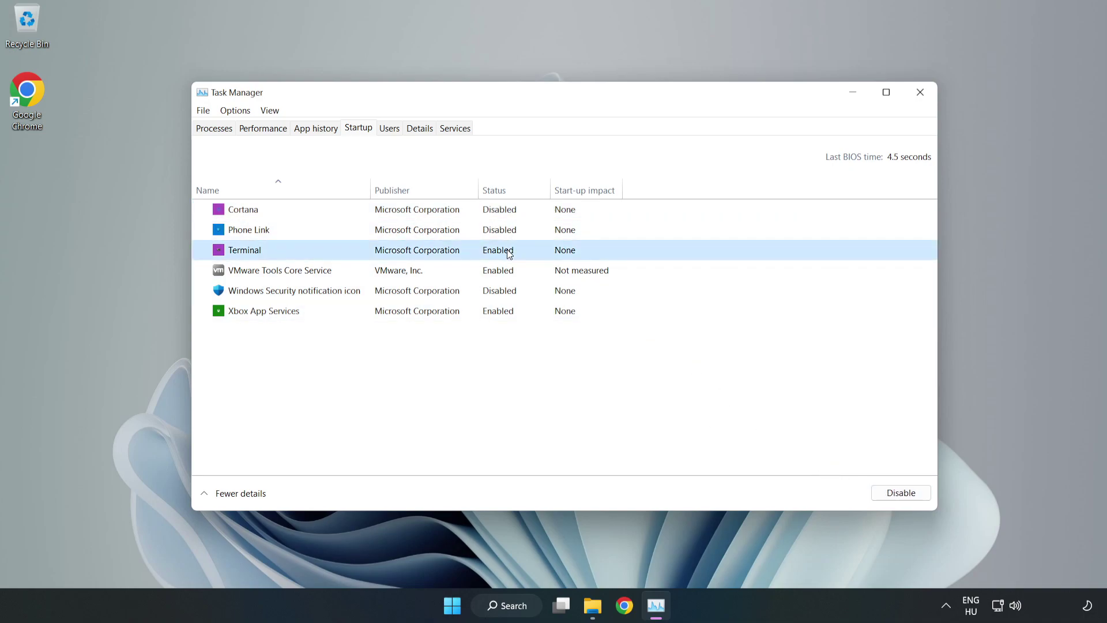
{"action": "left_click", "coordinate": [906, 496]}
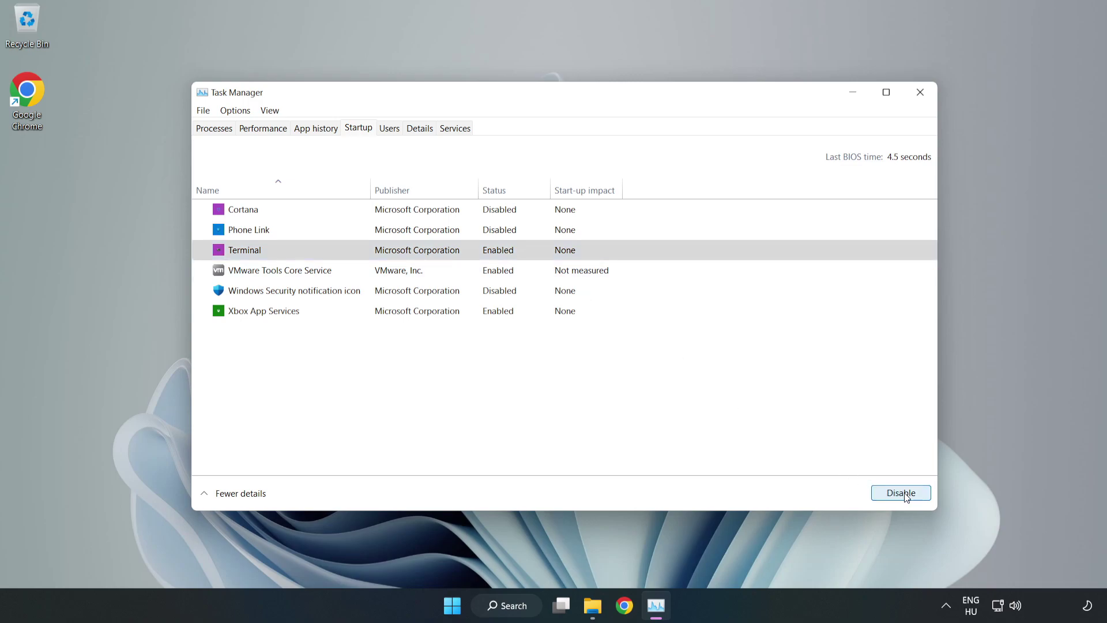
{"action": "left_click", "coordinate": [380, 311]}
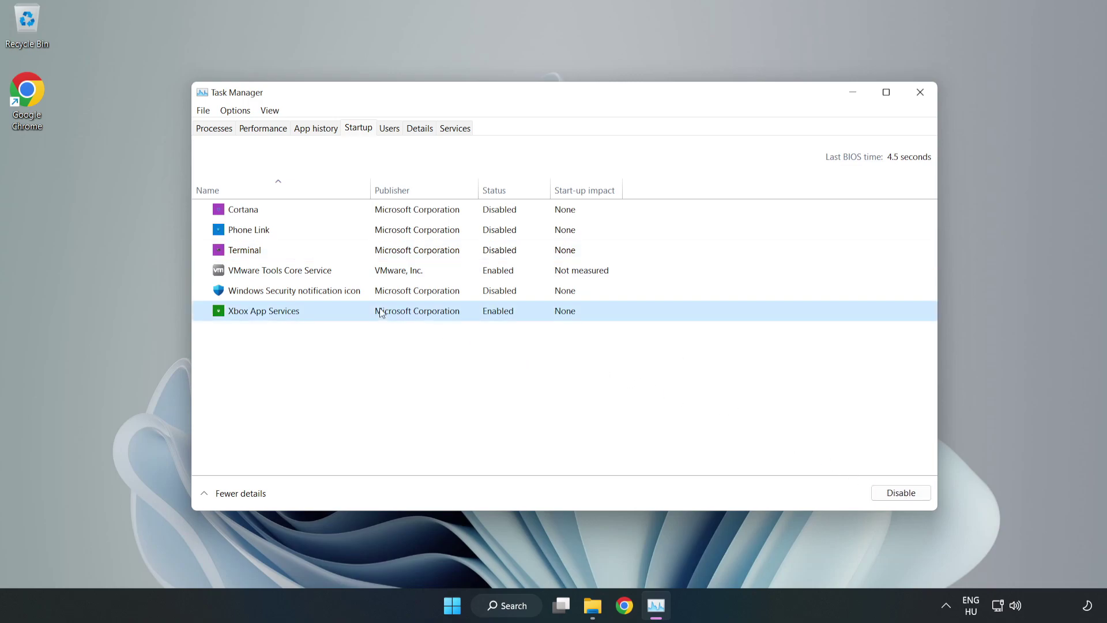
{"action": "left_click", "coordinate": [880, 496]}
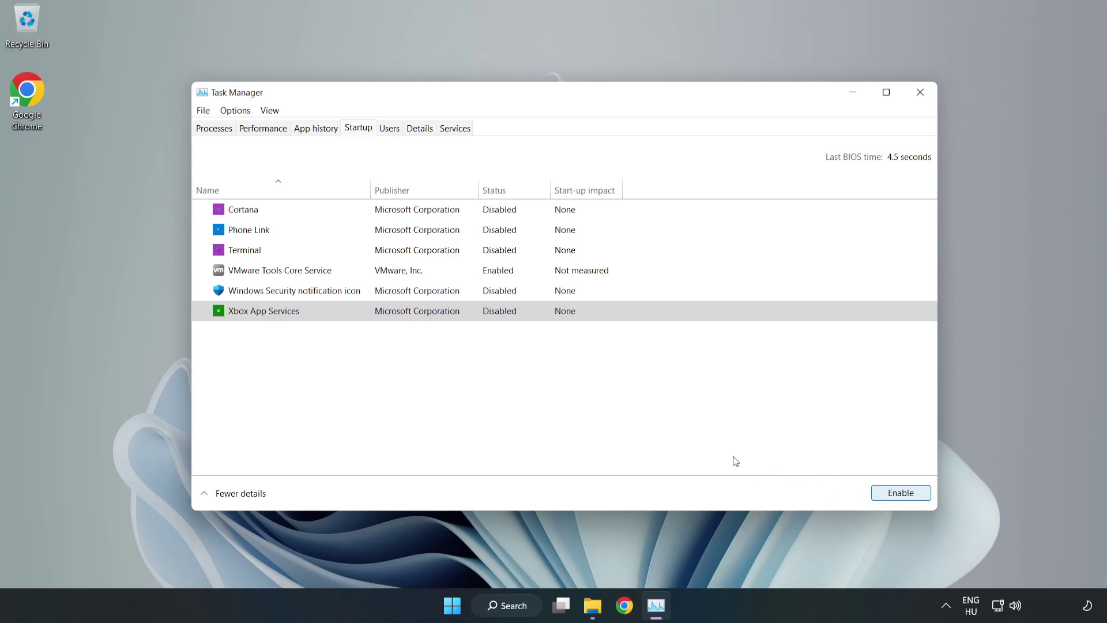
{"action": "left_click", "coordinate": [920, 98]}
Close Task Manager, run a Windows Update check confirming the PC is up to date, then close Settings
{"action": "left_click", "coordinate": [919, 97]}
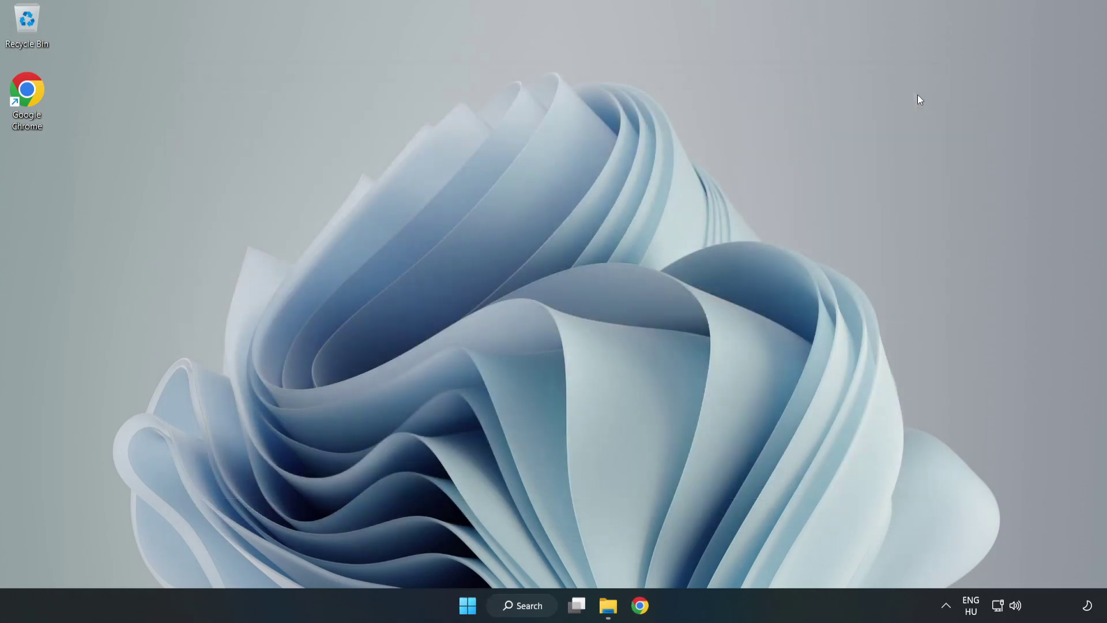
{"action": "left_click", "coordinate": [530, 610]}
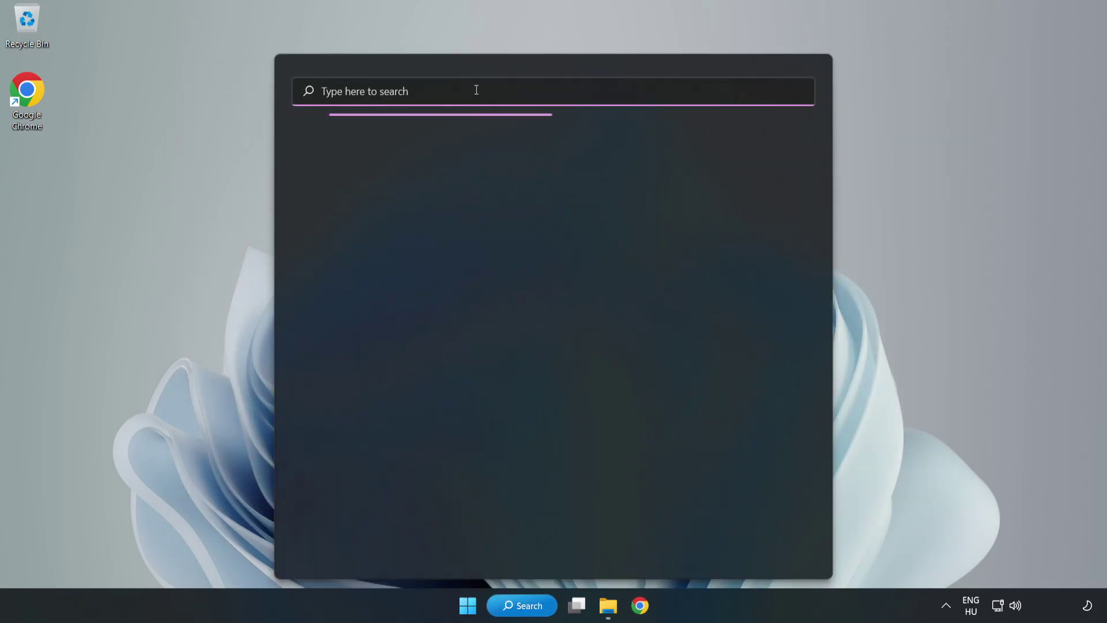
{"action": "type", "text": "update"}
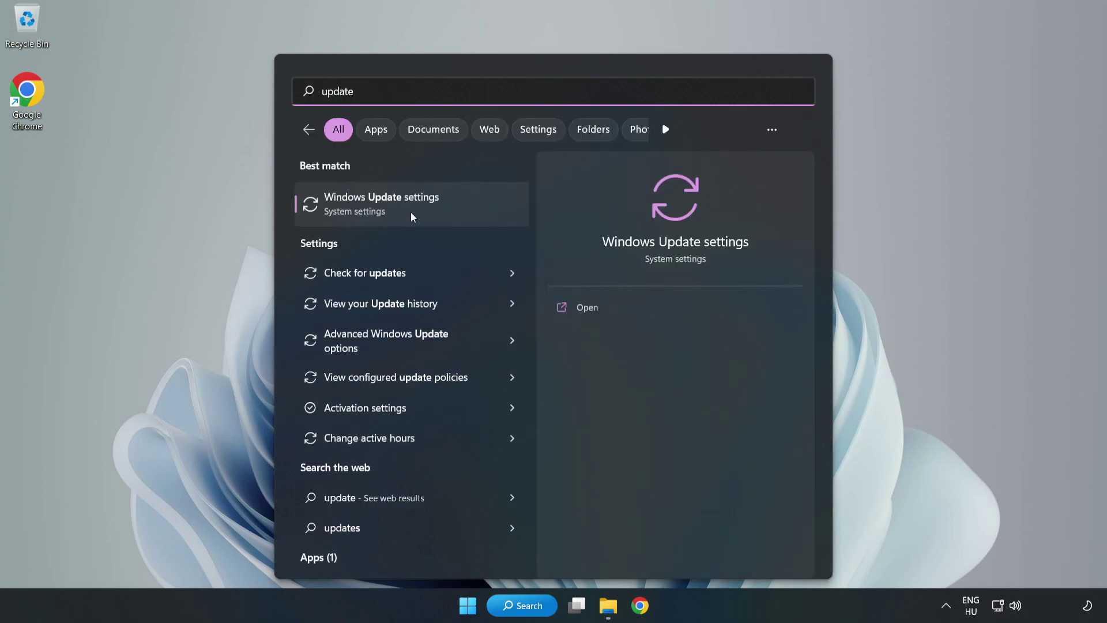
{"action": "left_click", "coordinate": [452, 219]}
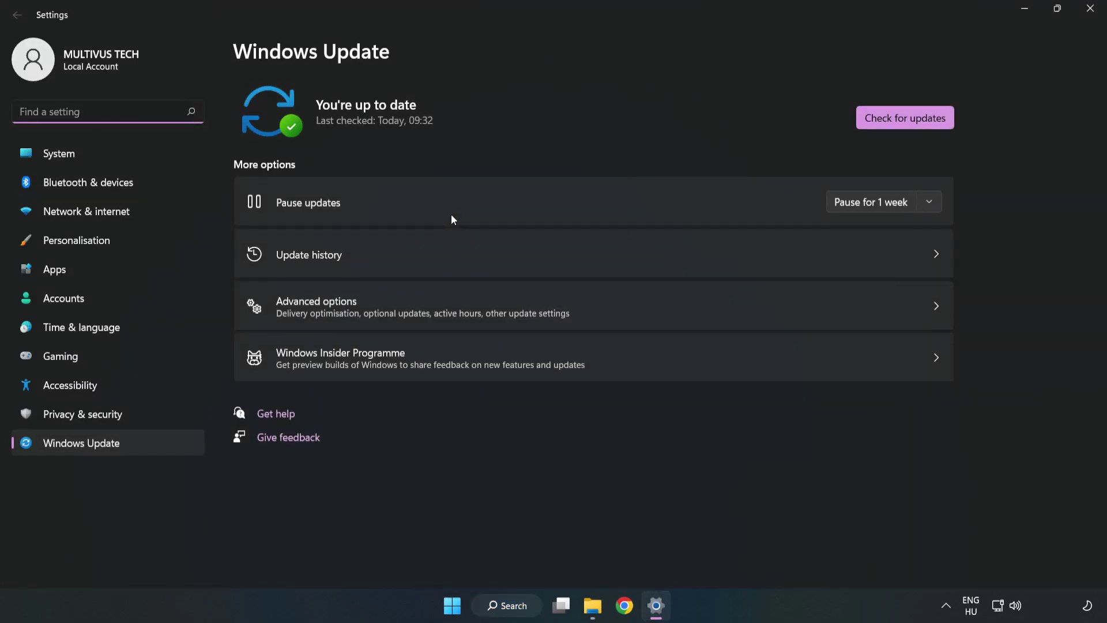
{"action": "left_click", "coordinate": [891, 123]}
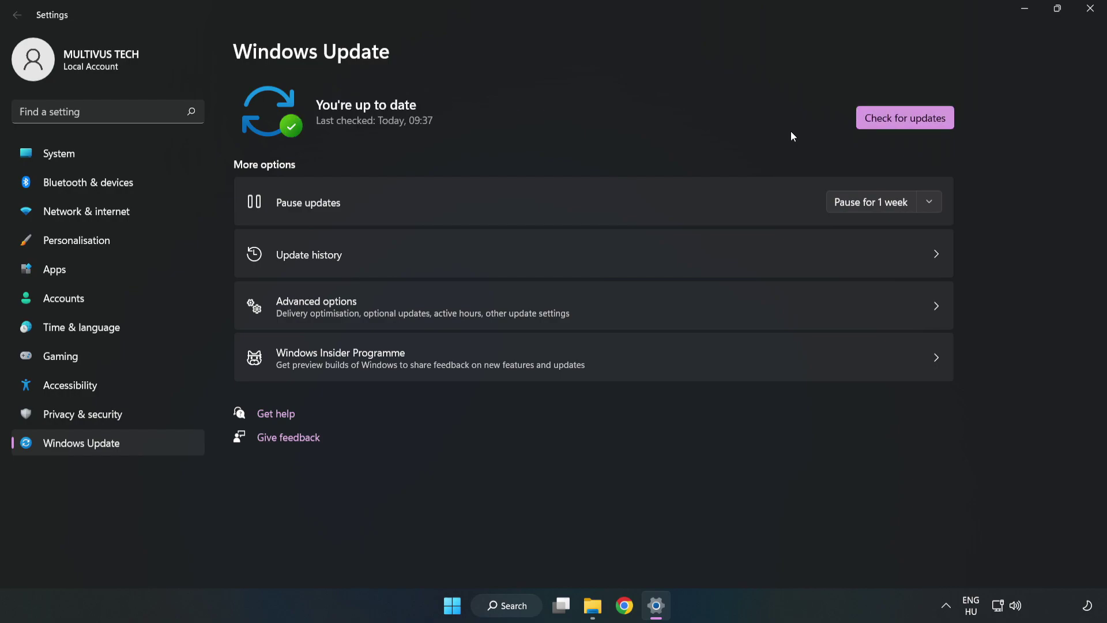
{"action": "left_click", "coordinate": [1087, 13]}
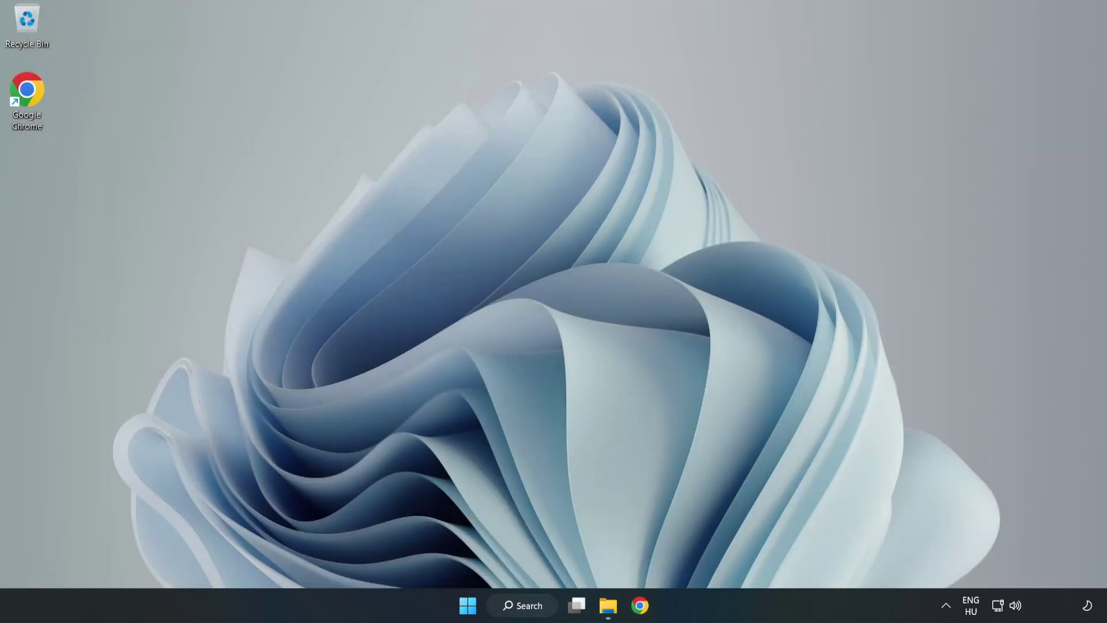
Launch Registry Editor by searching for 'regedit'
{"action": "left_click", "coordinate": [541, 611]}
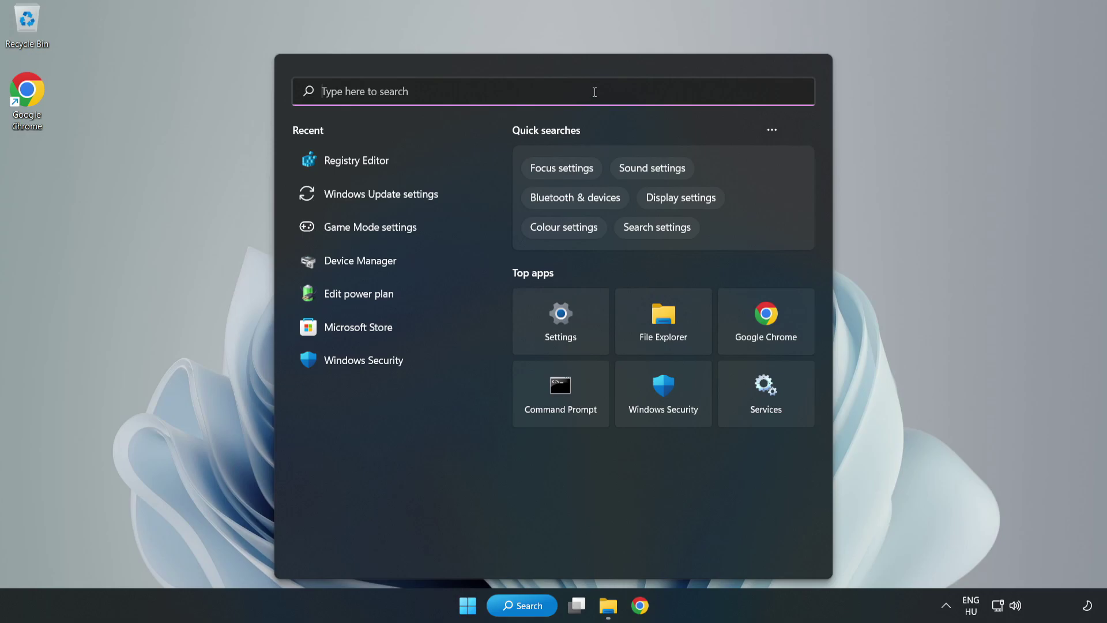
{"action": "type", "text": "regedit"}
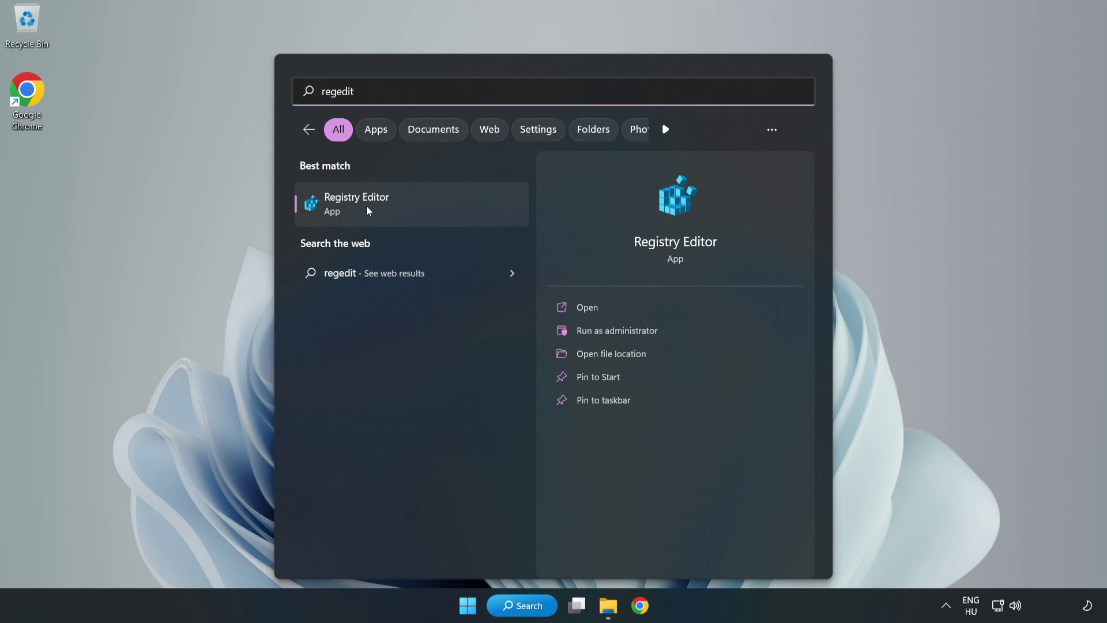
{"action": "left_click", "coordinate": [423, 205]}
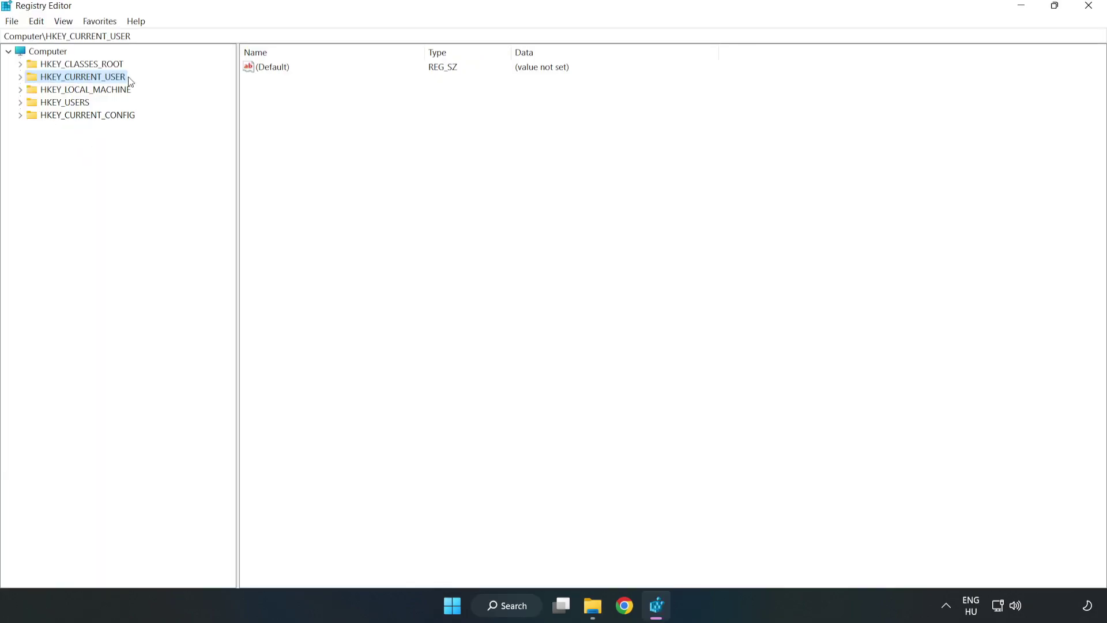
Navigate to HKEY_CURRENT_USER\System\GameConfigStore to list its GameDVR values
{"action": "left_click", "coordinate": [22, 79]}
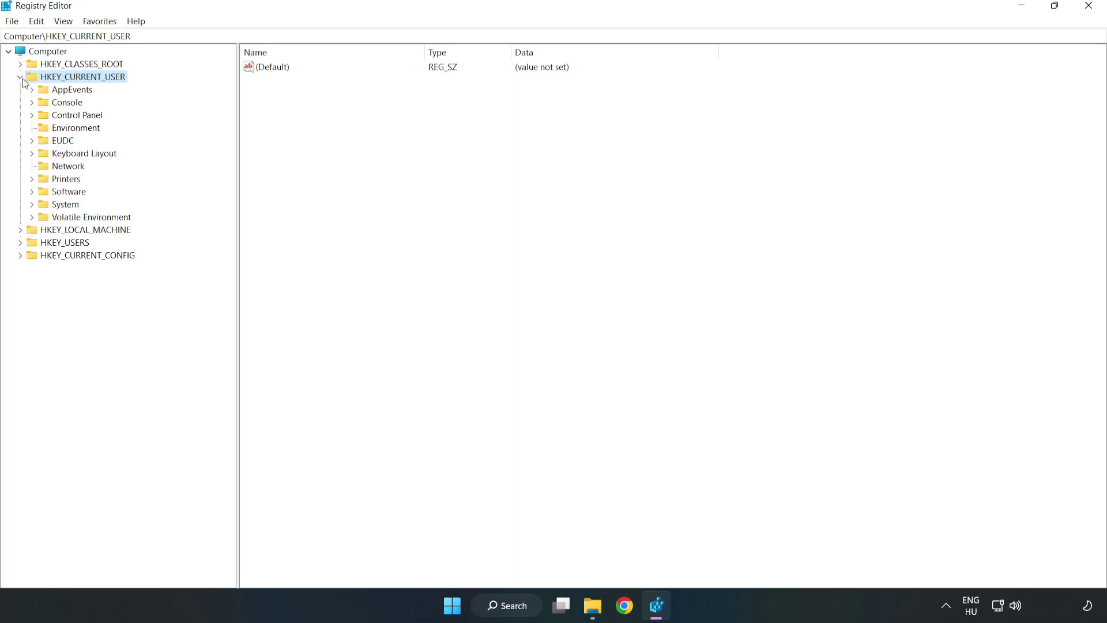
{"action": "left_click", "coordinate": [32, 205]}
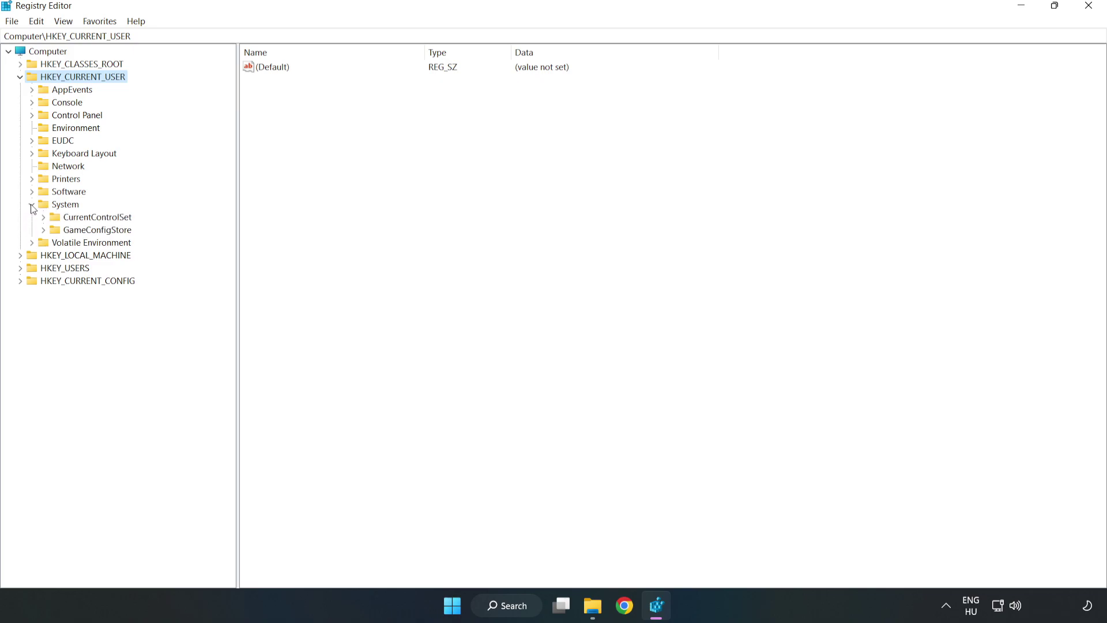
{"action": "left_click", "coordinate": [93, 234]}
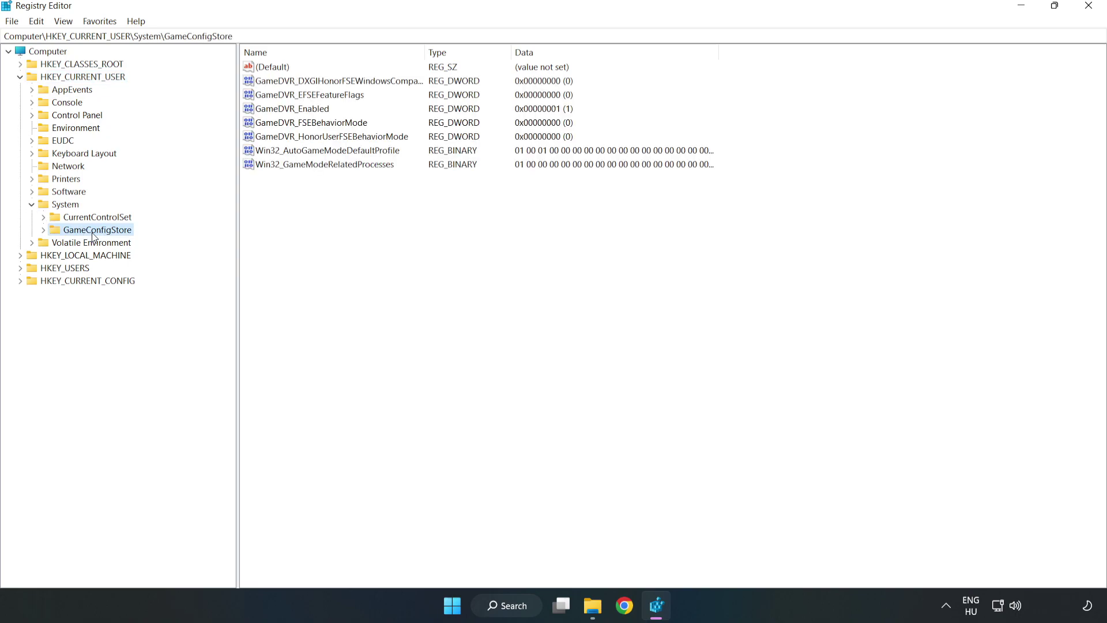
Change GameDVR_Enabled from 1 to 0 and collapse HKEY_CURRENT_USER
{"action": "left_click", "coordinate": [270, 109]}
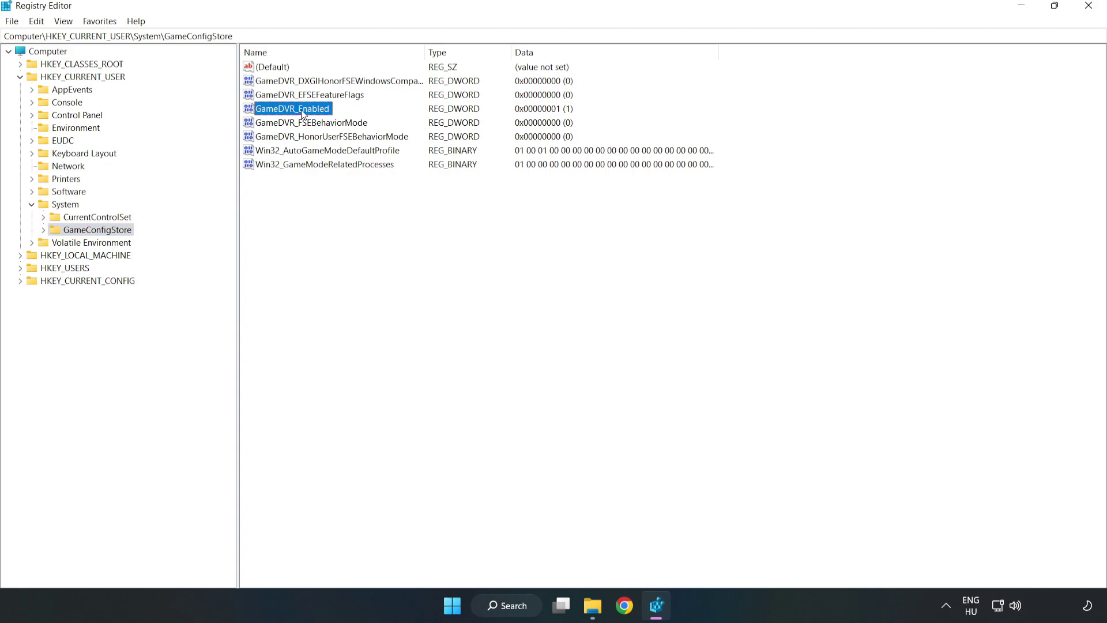
{"action": "right_click", "coordinate": [302, 114]}
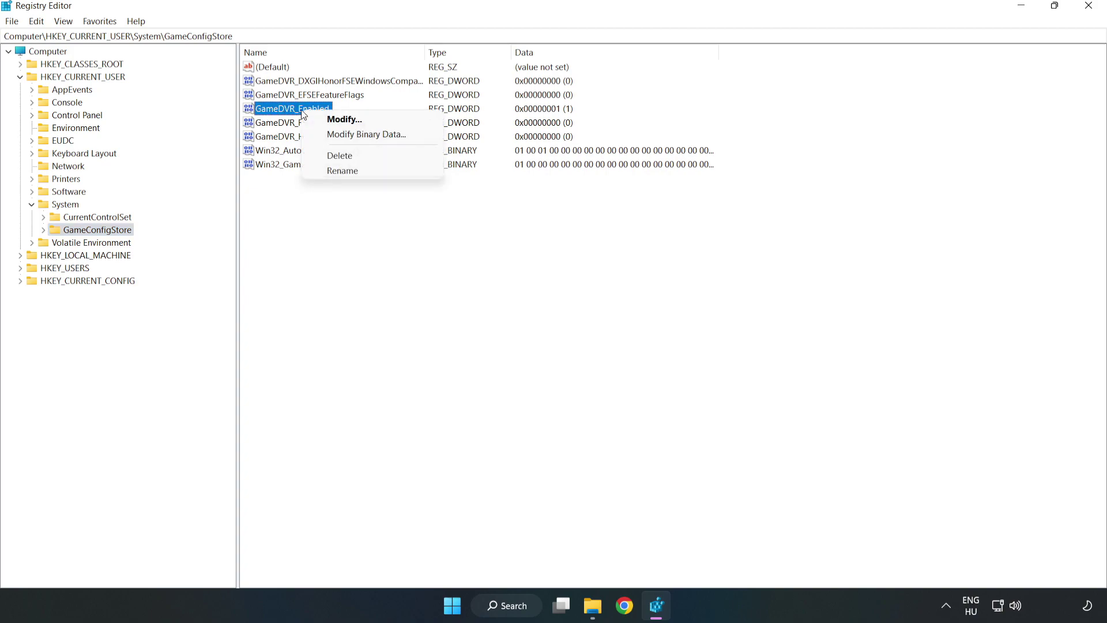
{"action": "left_click", "coordinate": [353, 119]}
{"action": "left_click_drag", "start_coordinate": [222, 75], "coordinate": [621, 238]}
{"action": "left_click", "coordinate": [464, 300]}
{"action": "left_click_drag", "start_coordinate": [465, 300], "coordinate": [402, 297]}
{"action": "type", "text": "0"}
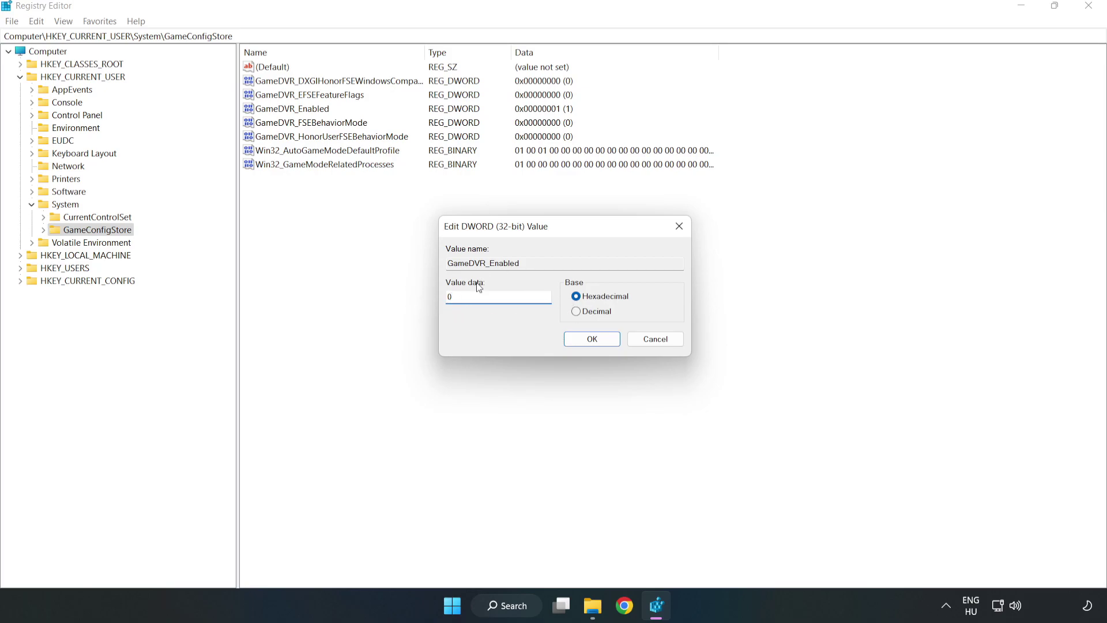
{"action": "left_click", "coordinate": [592, 339]}
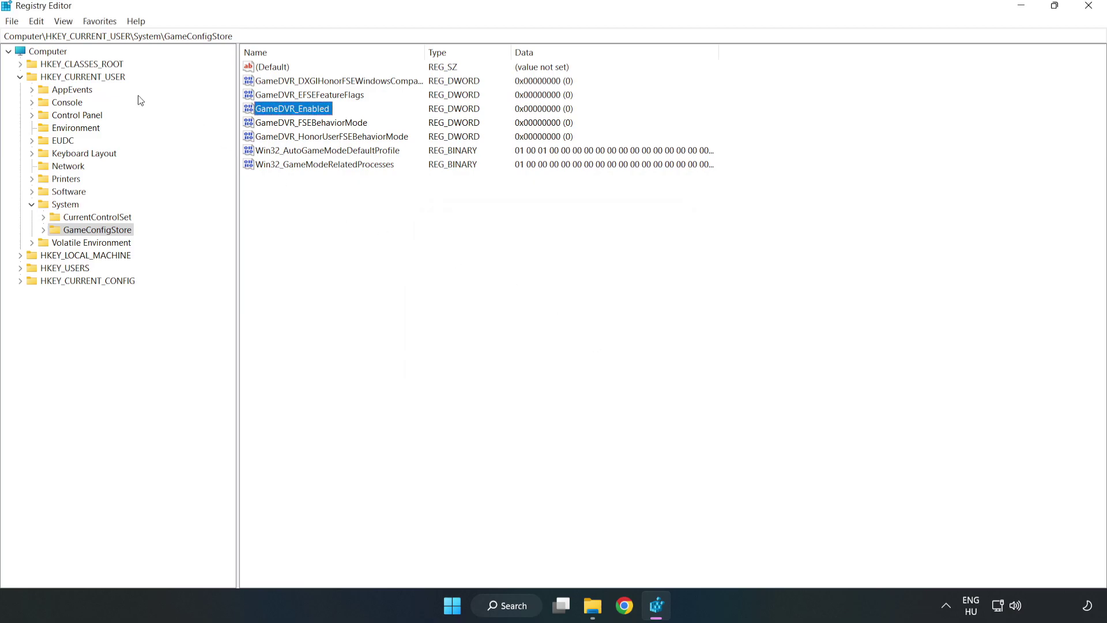
{"action": "left_click", "coordinate": [20, 78]}
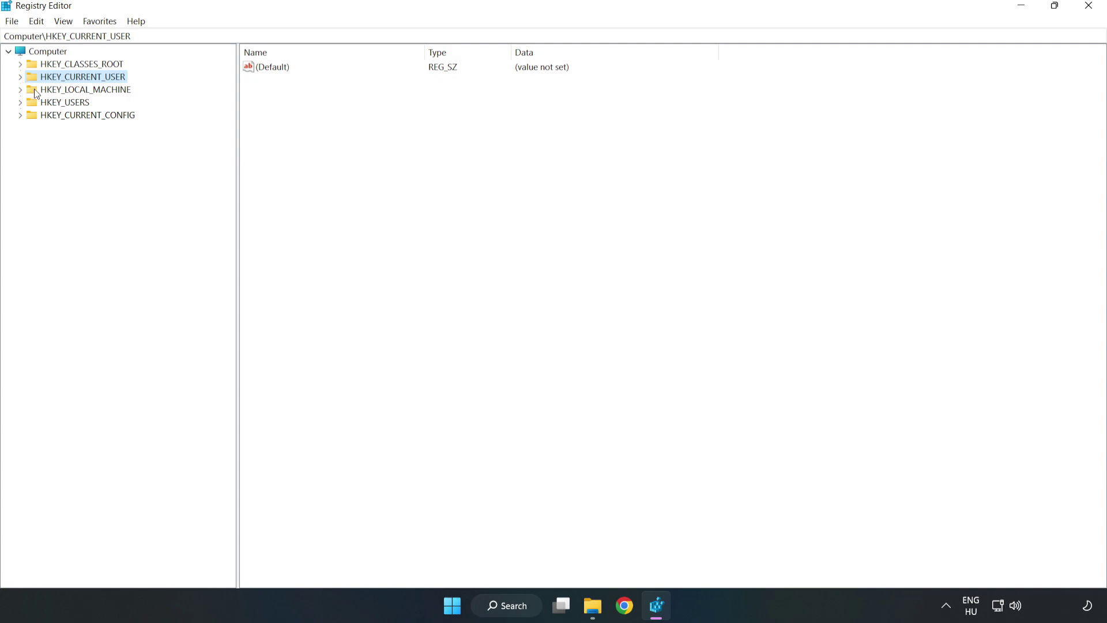
Expand HKEY_LOCAL_MACHINE\SOFTWARE\Microsoft\PolicyManager\default\ApplicationManagement and select the AllowGameDVR key
{"action": "double_click", "coordinate": [27, 91]}
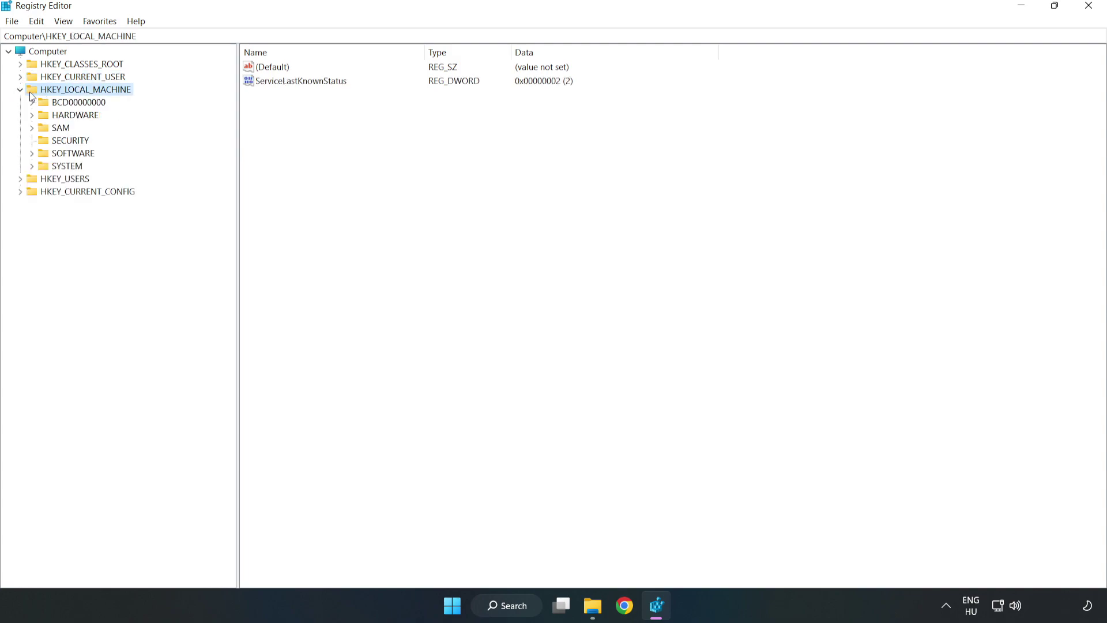
{"action": "left_click", "coordinate": [33, 154]}
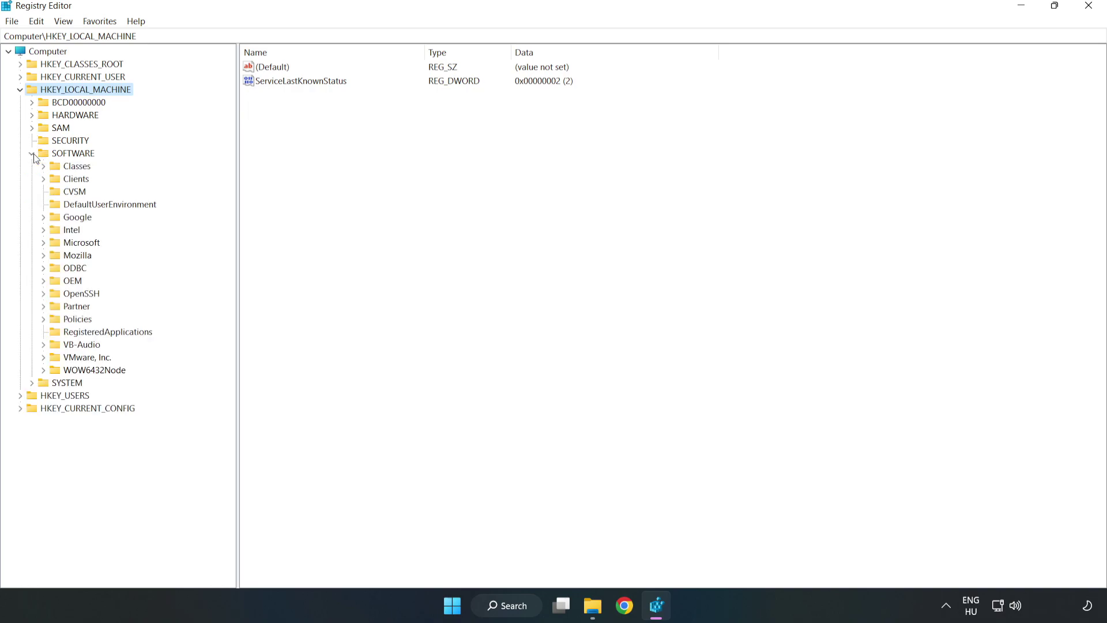
{"action": "left_click", "coordinate": [44, 245]}
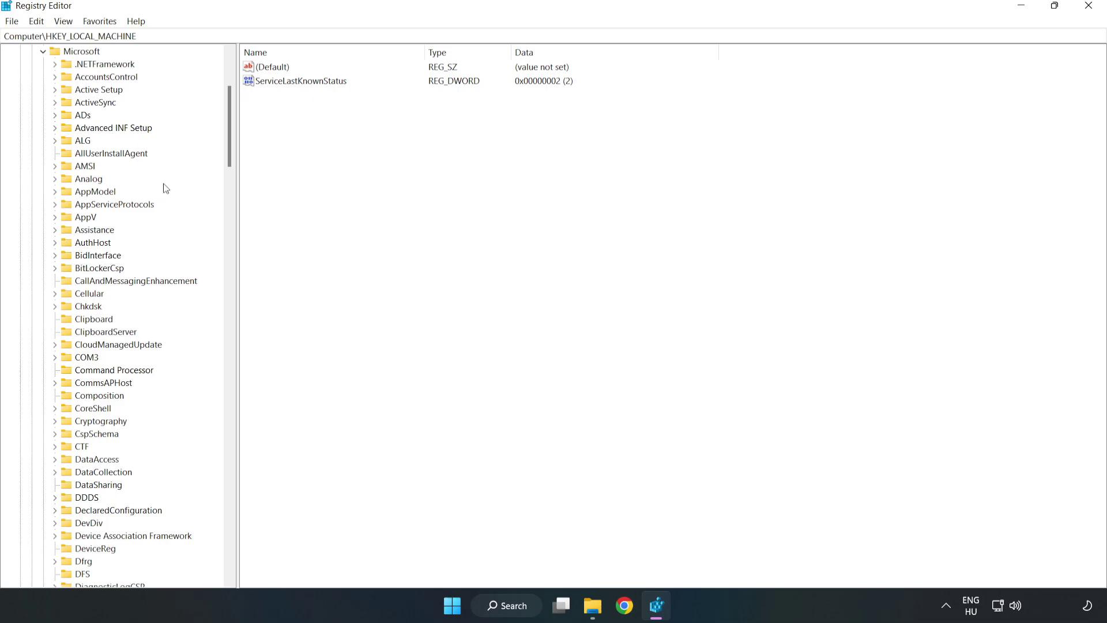
{"action": "left_click_drag", "start_coordinate": [228, 148], "coordinate": [253, 411]}
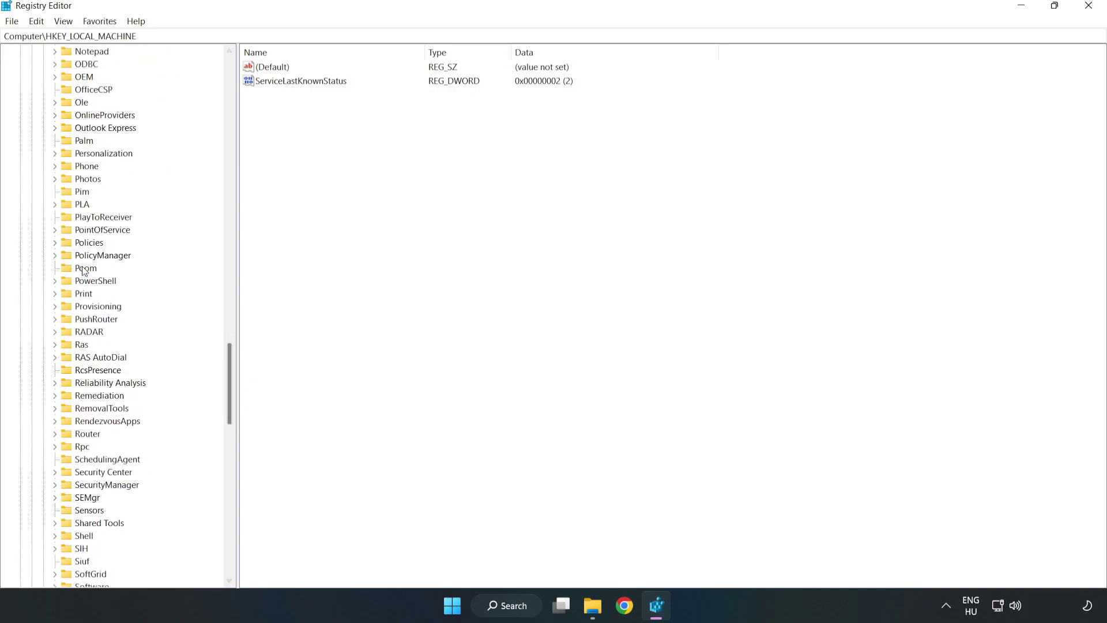
{"action": "left_click", "coordinate": [55, 256]}
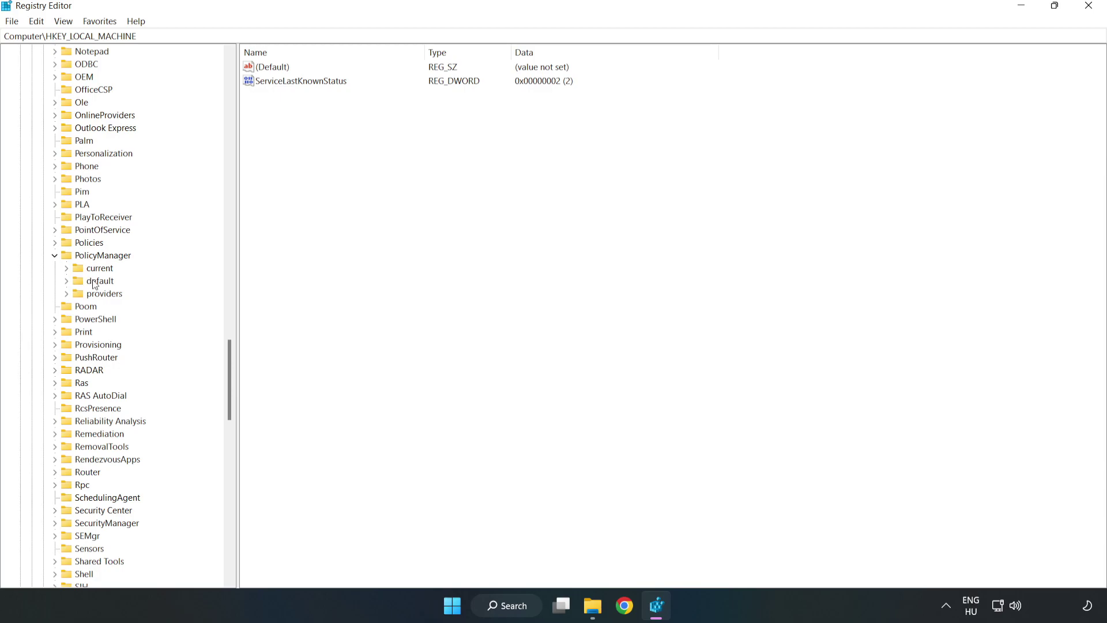
{"action": "left_click", "coordinate": [67, 281]}
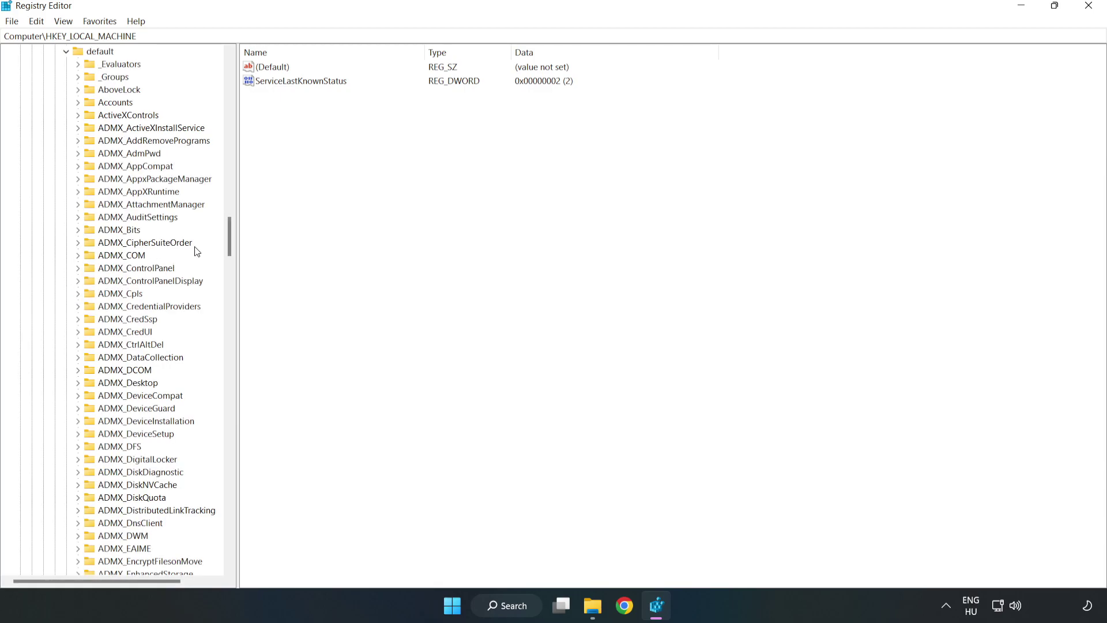
{"action": "left_click_drag", "start_coordinate": [229, 236], "coordinate": [224, 366]}
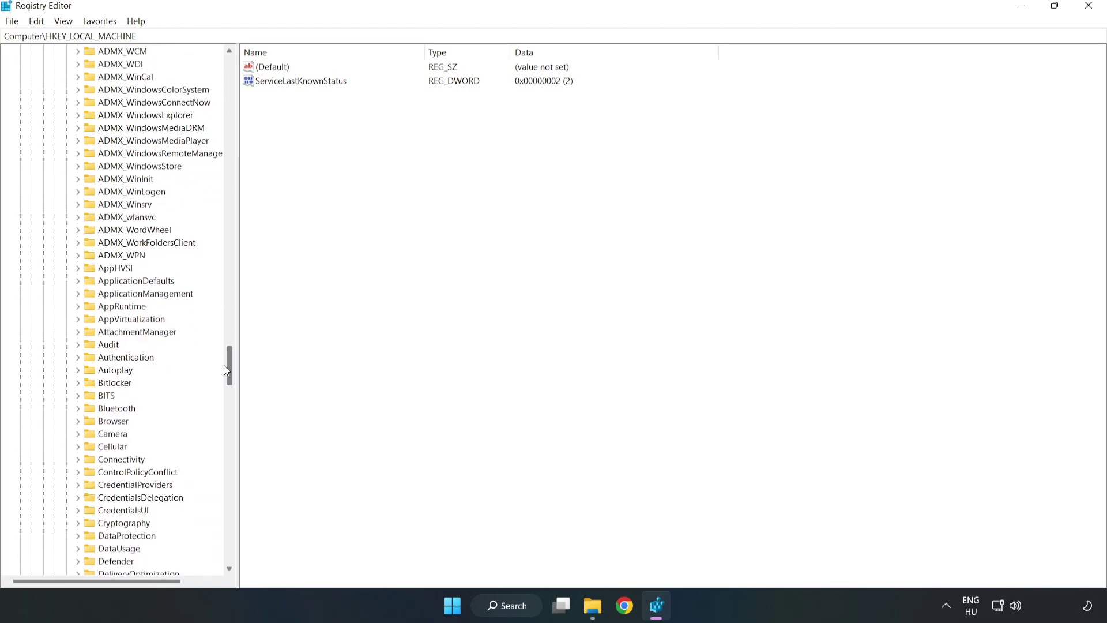
{"action": "left_click", "coordinate": [79, 294]}
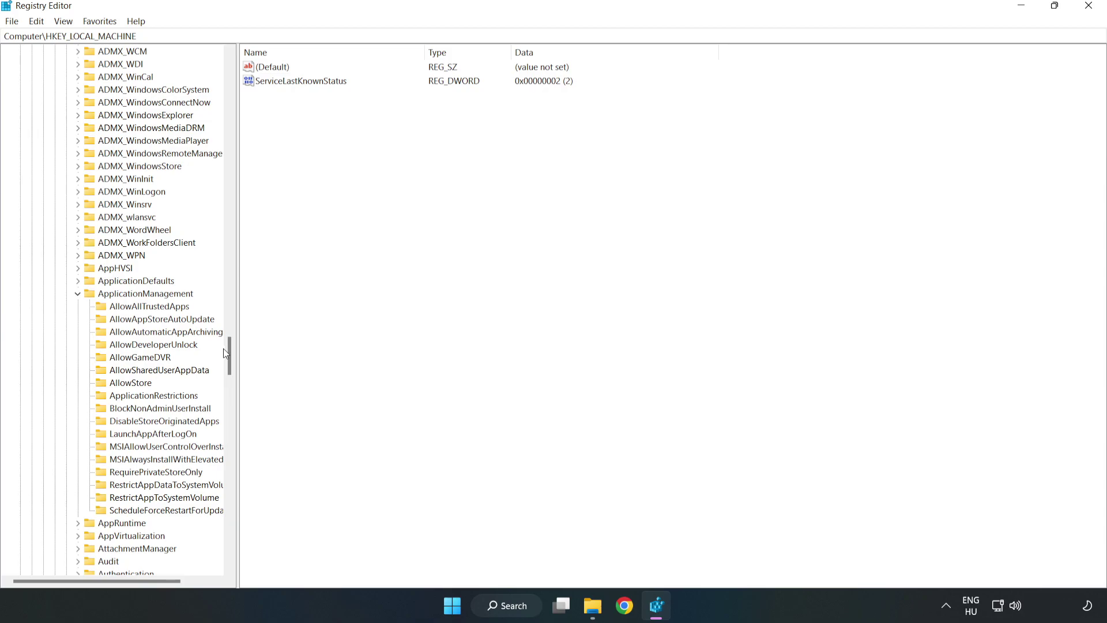
{"action": "left_click", "coordinate": [130, 358]}
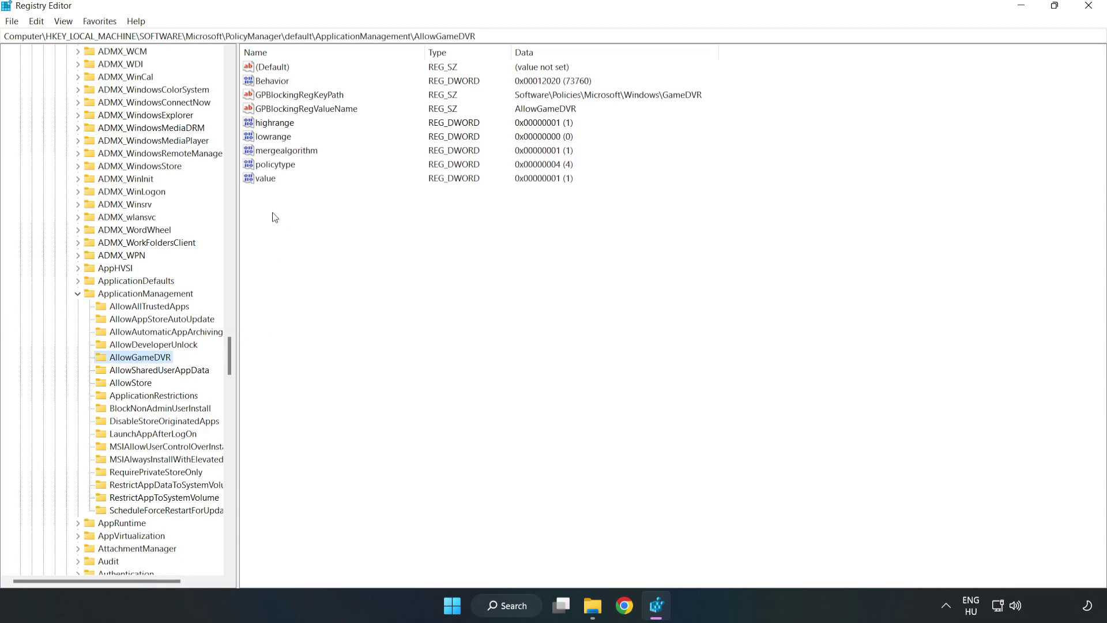
Change AllowGameDVR's 'value' entry from 1 to 0 and close Registry Editor
{"action": "left_click", "coordinate": [257, 180]}
{"action": "right_click", "coordinate": [271, 183]}
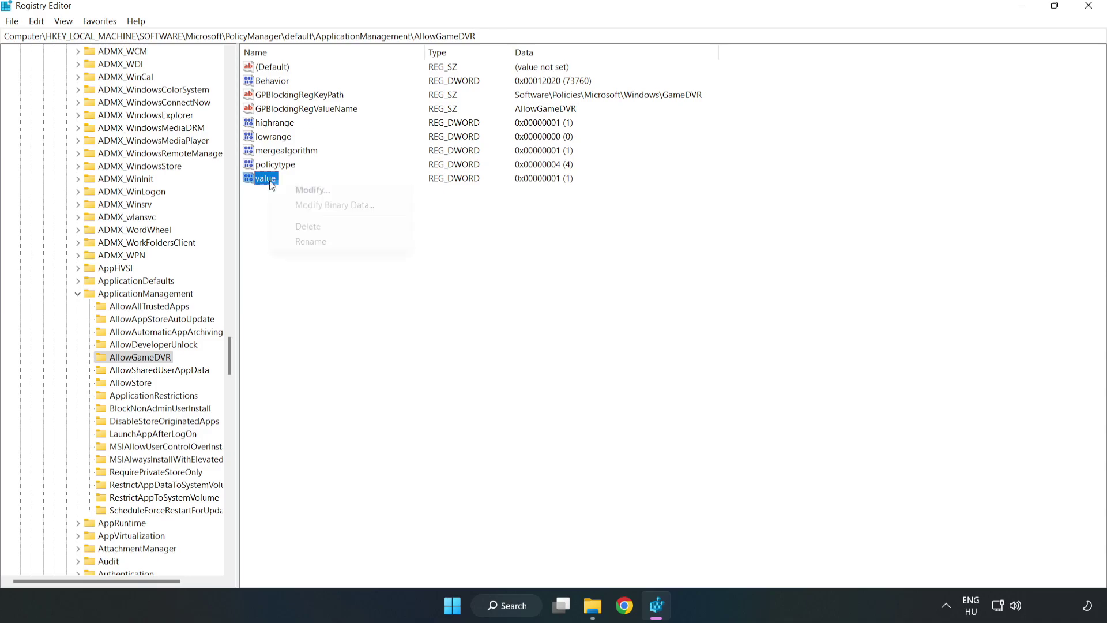
{"action": "left_click", "coordinate": [317, 194]}
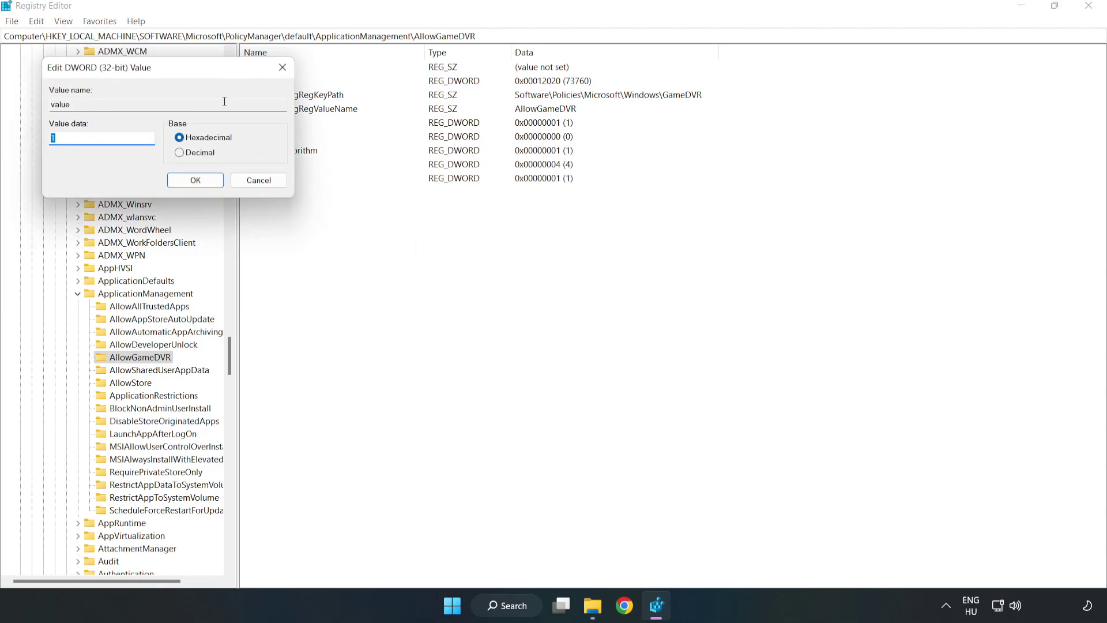
{"action": "left_click_drag", "start_coordinate": [205, 98], "coordinate": [563, 230]}
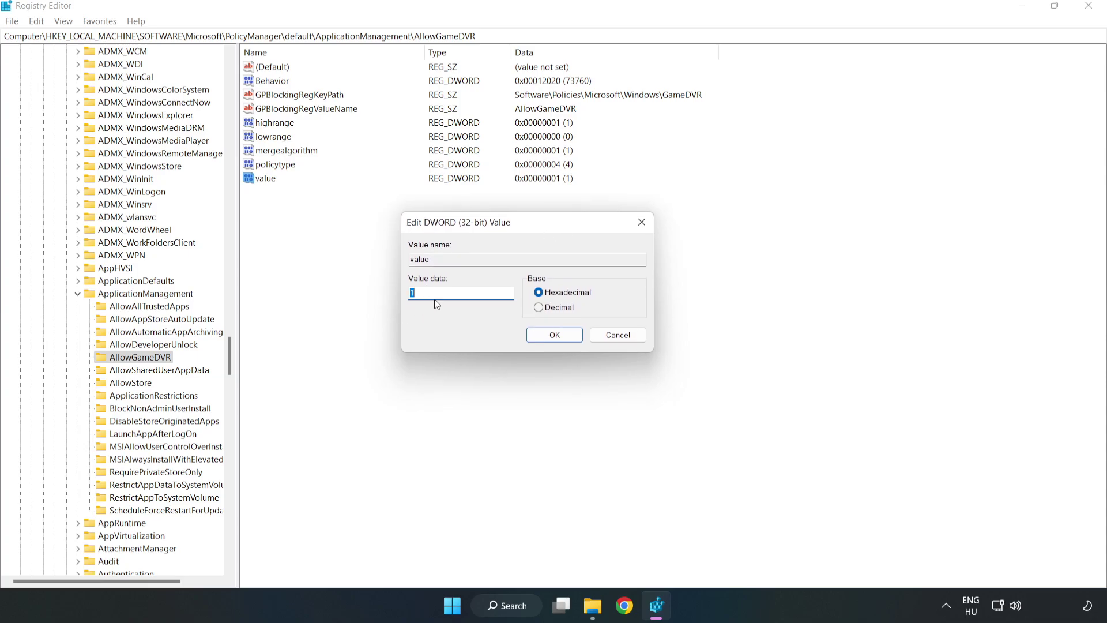
{"action": "key", "text": "BackSpace"}
{"action": "type", "text": "0"}
{"action": "left_click", "coordinate": [556, 335]}
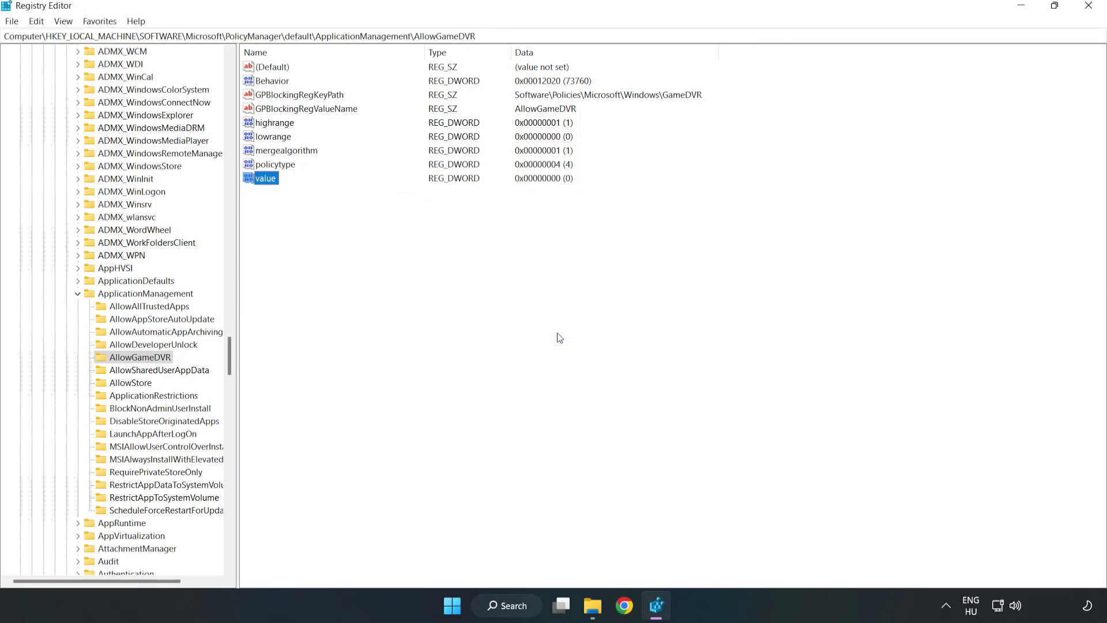
{"action": "left_click", "coordinate": [1090, 8]}
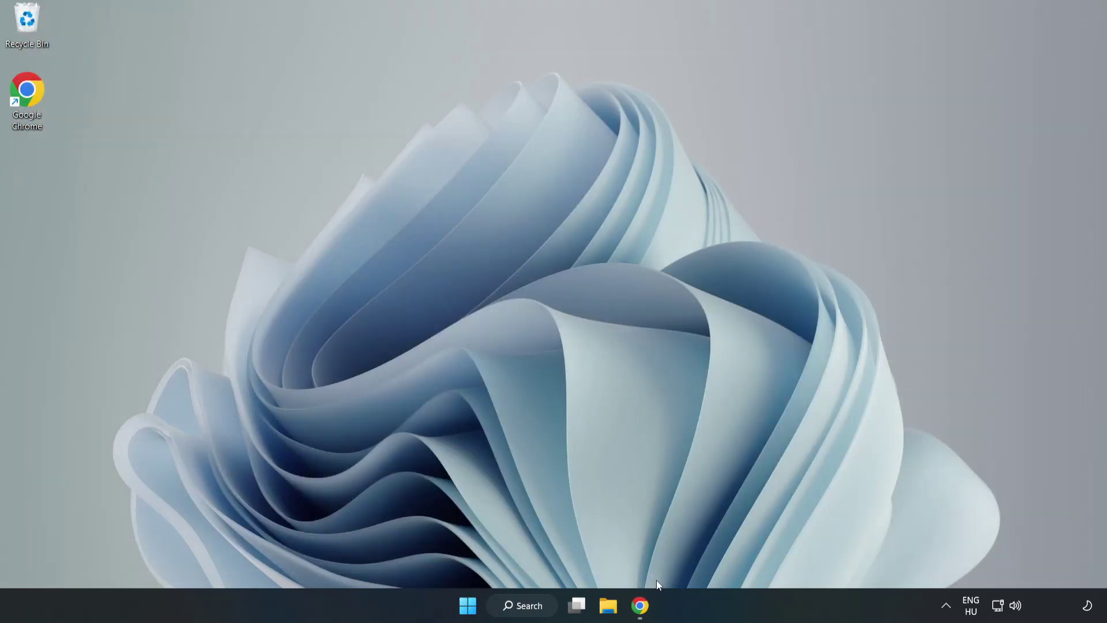
Download dxwebsetup.exe from the DirectX End-User Runtime page in Chrome and launch it
{"action": "left_click", "coordinate": [642, 614]}
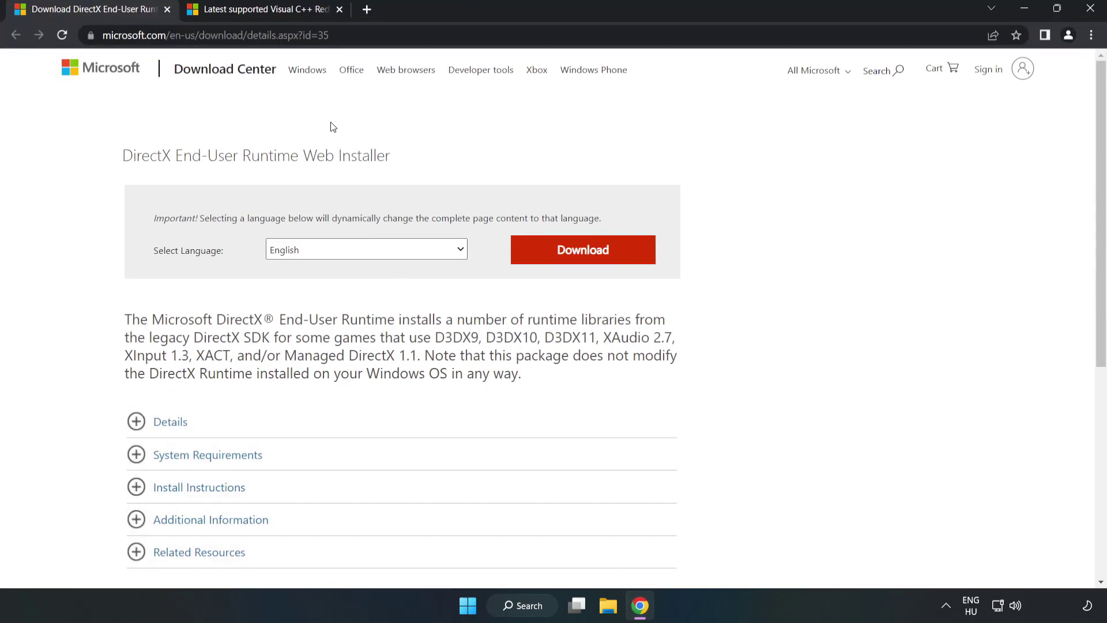
{"action": "left_click_drag", "start_coordinate": [277, 35], "coordinate": [364, 33]}
{"action": "left_click", "coordinate": [448, 131]}
{"action": "left_click", "coordinate": [590, 262]}
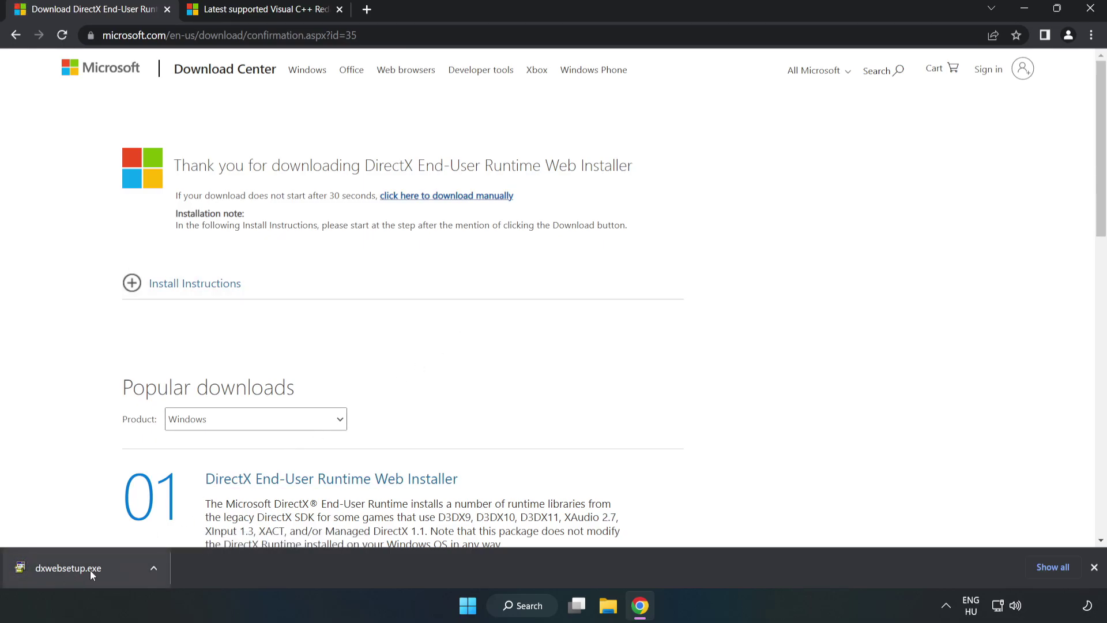
{"action": "left_click", "coordinate": [112, 571]}
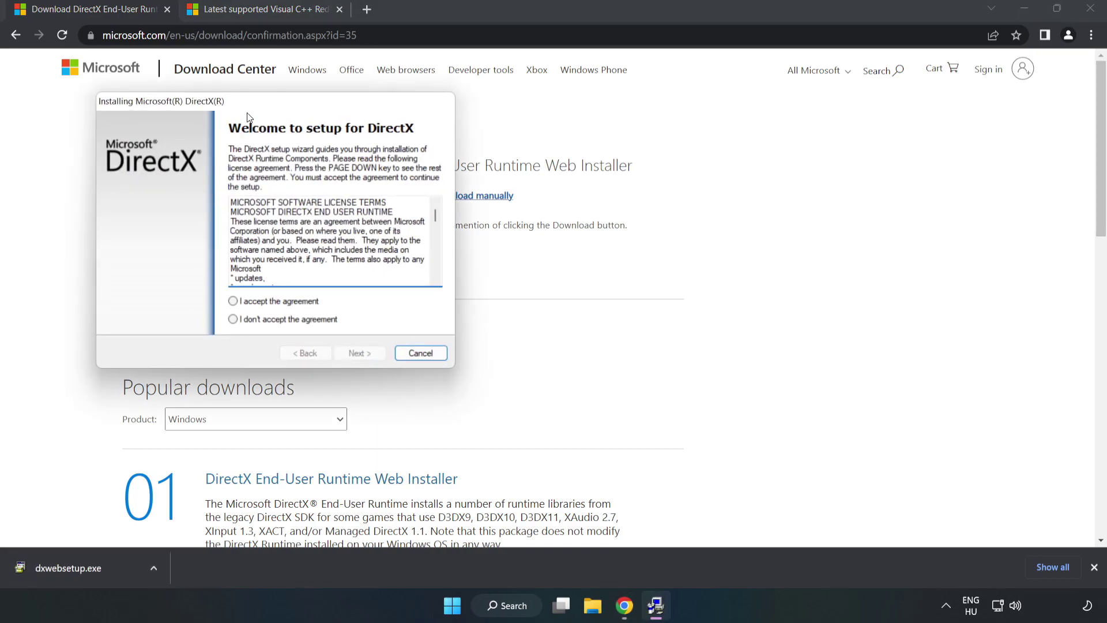
Accept the DirectX license, decline the Bing Bar, run the installation and finish the wizard
{"action": "left_click_drag", "start_coordinate": [248, 104], "coordinate": [546, 167]}
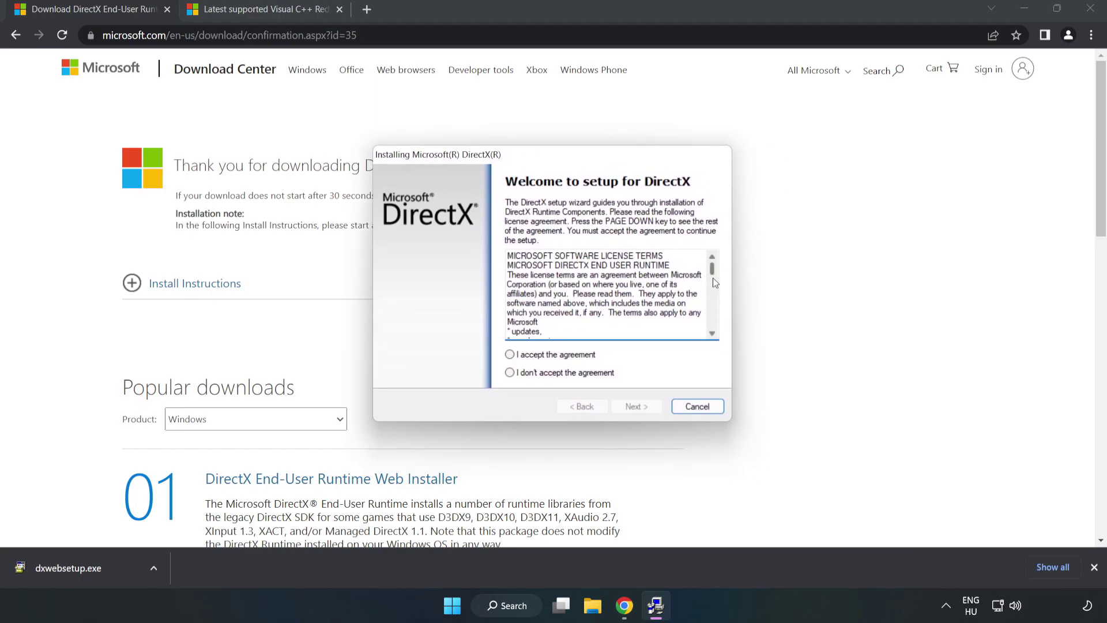
{"action": "left_click_drag", "start_coordinate": [713, 276], "coordinate": [713, 324]}
{"action": "left_click", "coordinate": [510, 354]}
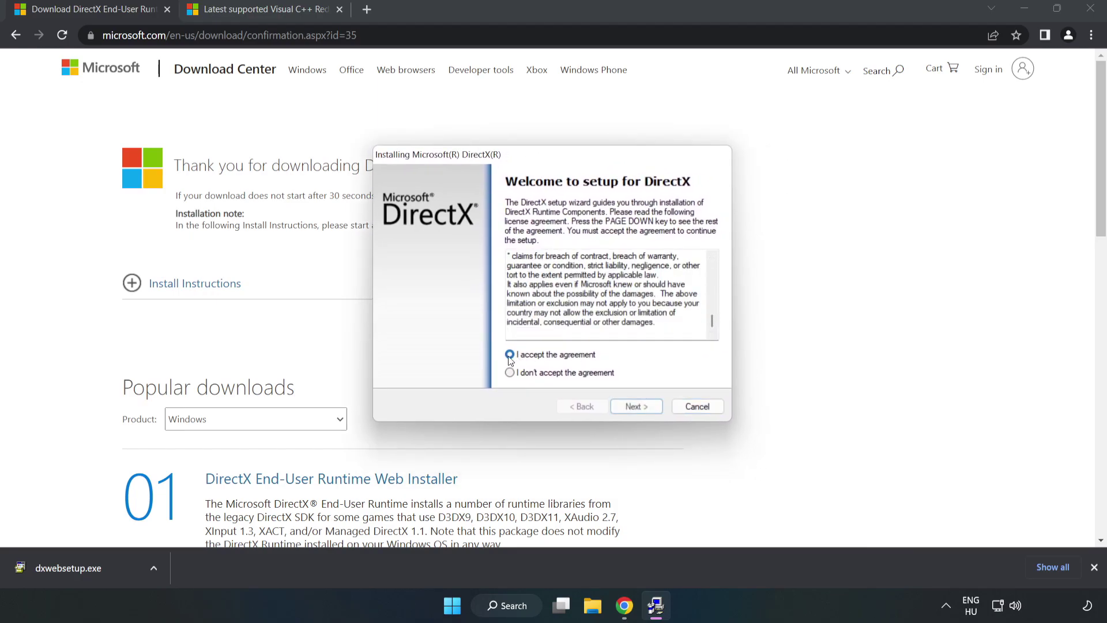
{"action": "left_click", "coordinate": [641, 407]}
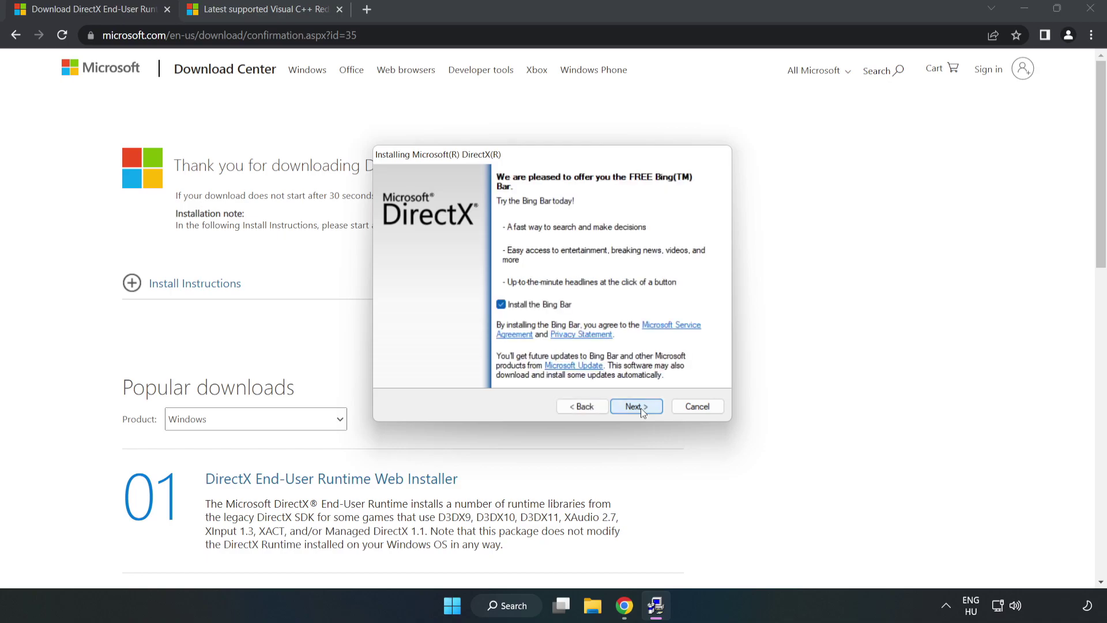
{"action": "left_click", "coordinate": [500, 304]}
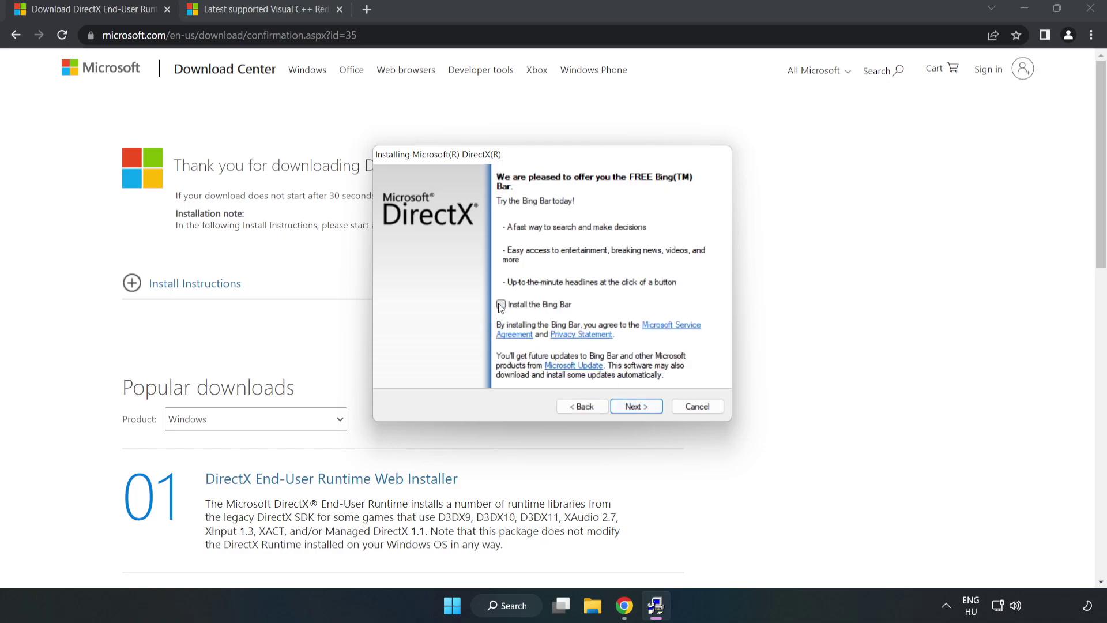
{"action": "left_click", "coordinate": [638, 406]}
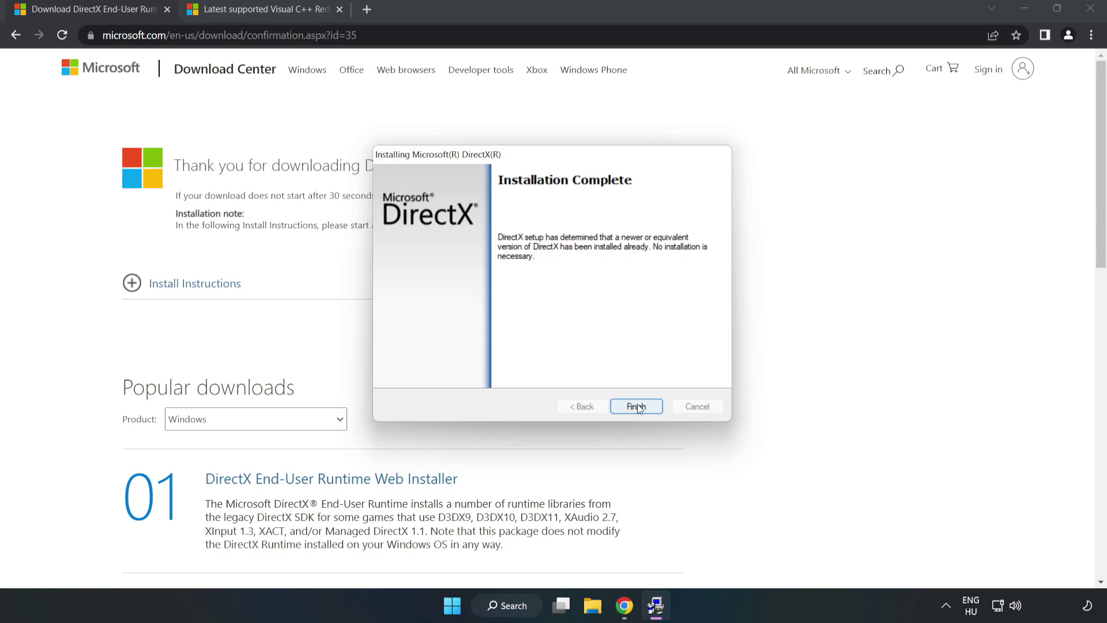
{"action": "left_click", "coordinate": [637, 407]}
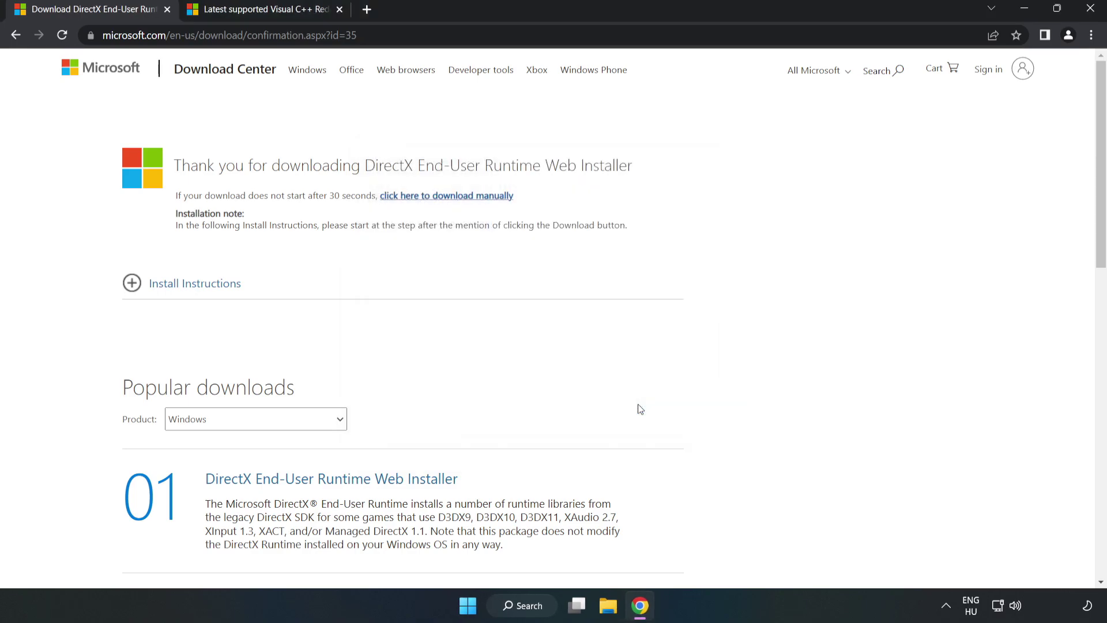
Close the DirectX tab and download the ARM64 and x86 Visual C++ redistributables, allowing multiple downloads
{"action": "left_click", "coordinate": [167, 10]}
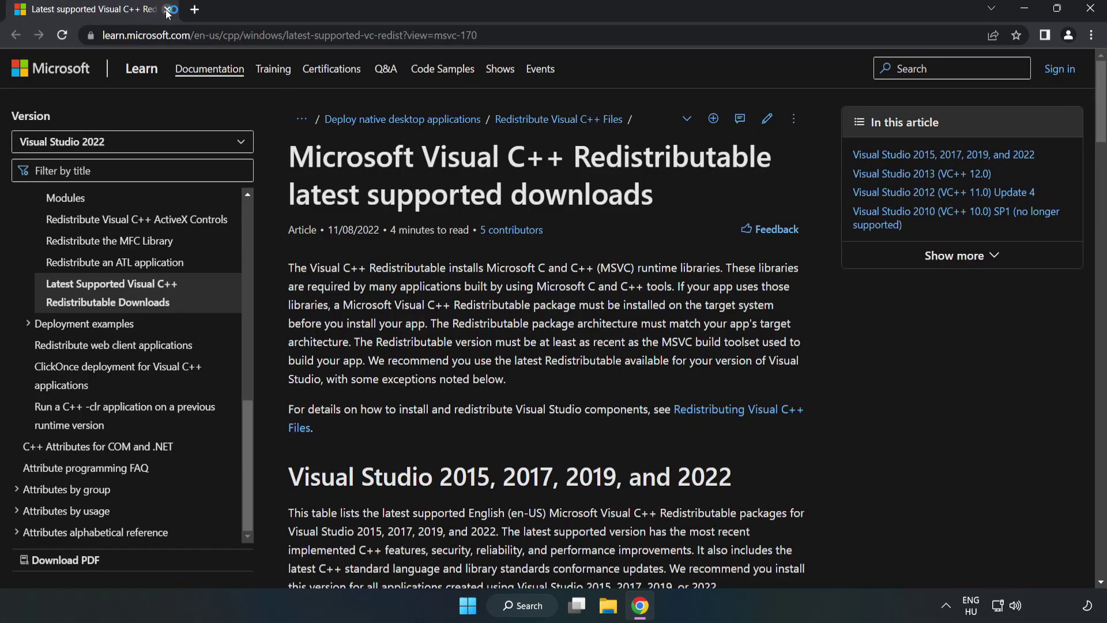
{"action": "left_click", "coordinate": [252, 35]}
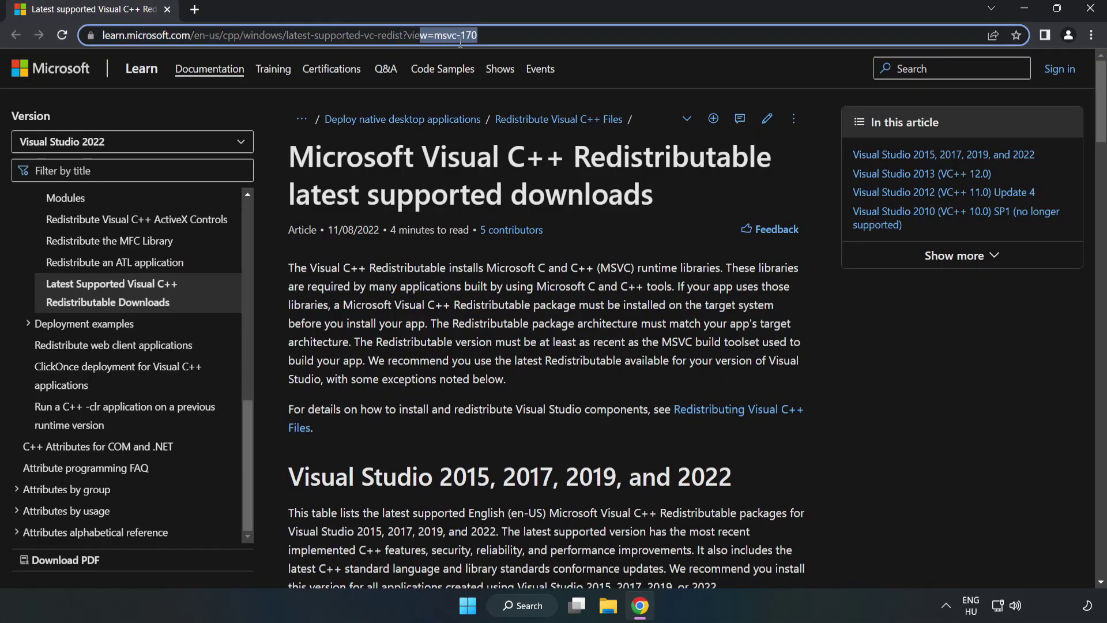
{"action": "key", "text": "End"}
{"action": "left_click", "coordinate": [571, 187]}
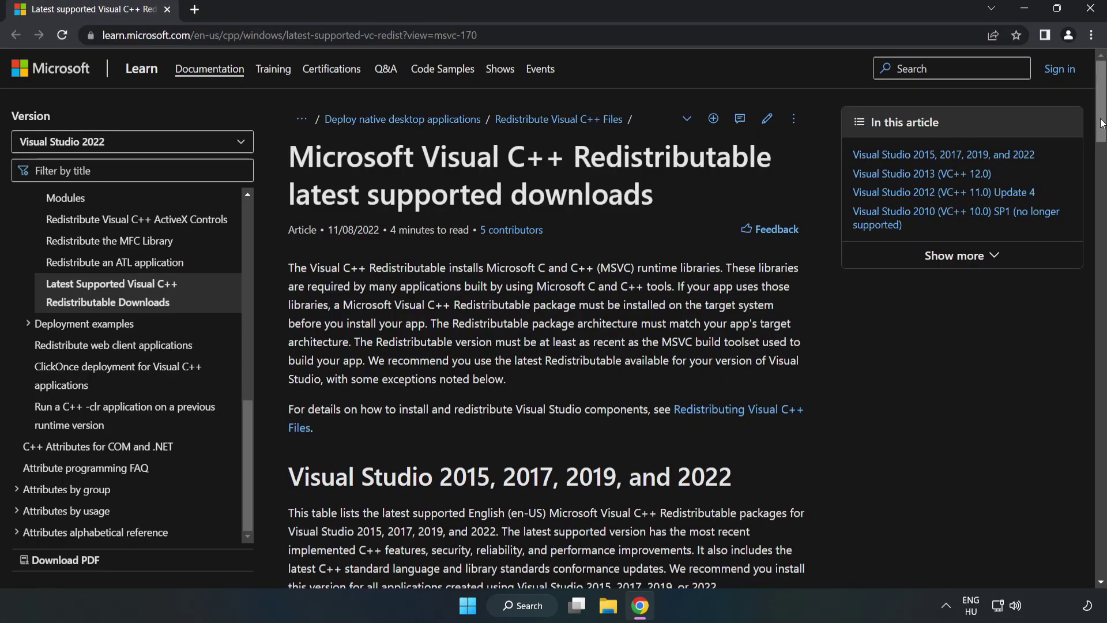
{"action": "left_click_drag", "start_coordinate": [1102, 125], "coordinate": [1102, 149]}
{"action": "scroll", "coordinate": [913, 234], "scroll_direction": "down", "scroll_amount": 4}
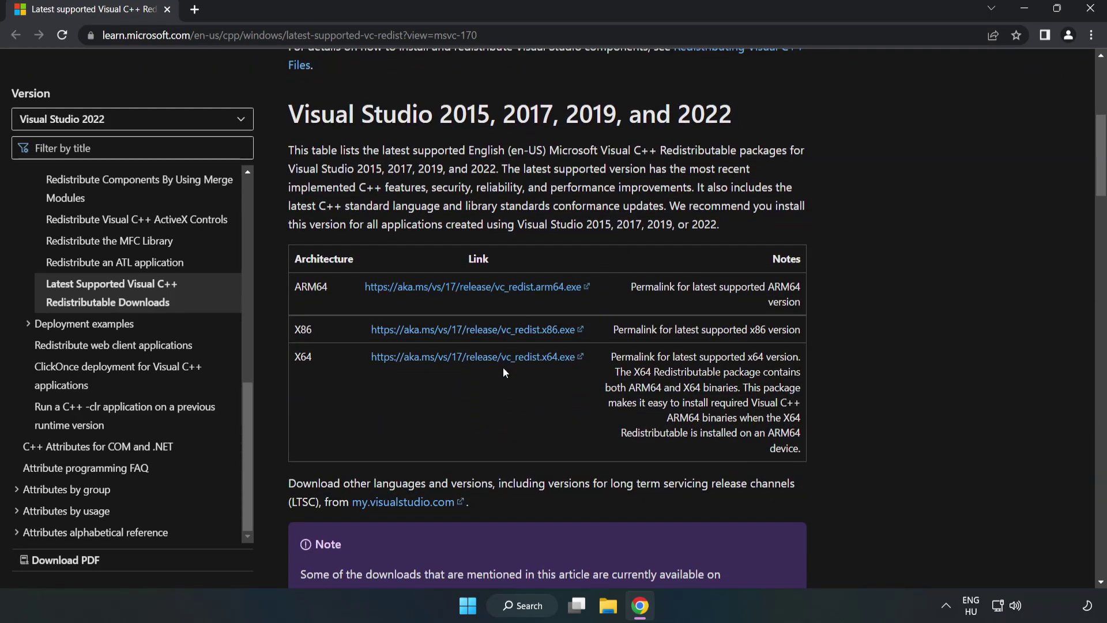
{"action": "left_click", "coordinate": [479, 287]}
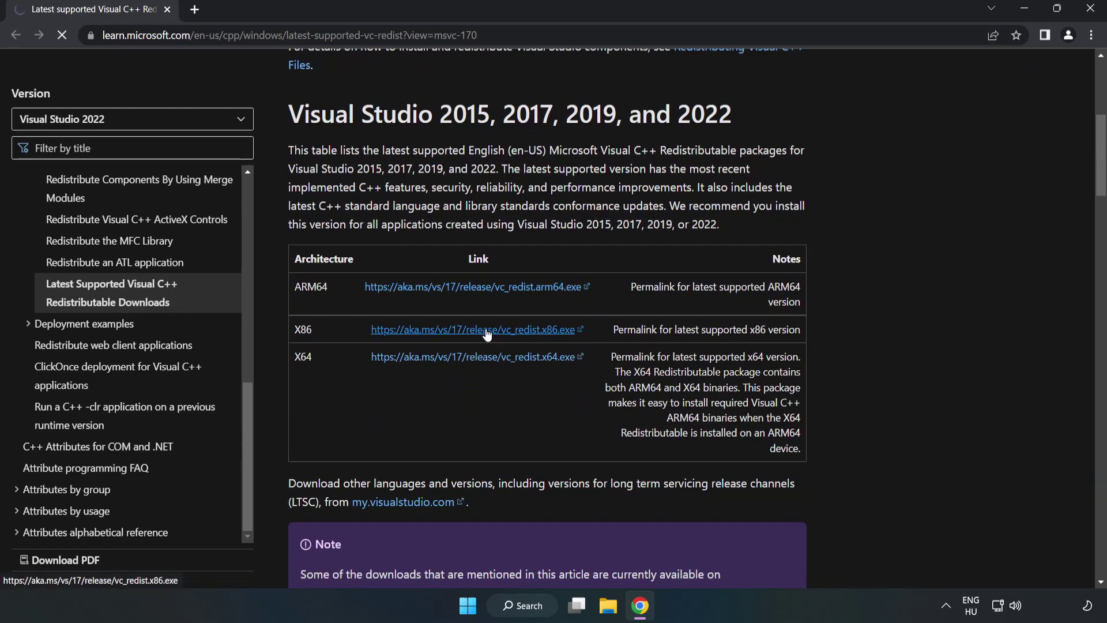
{"action": "left_click", "coordinate": [488, 330]}
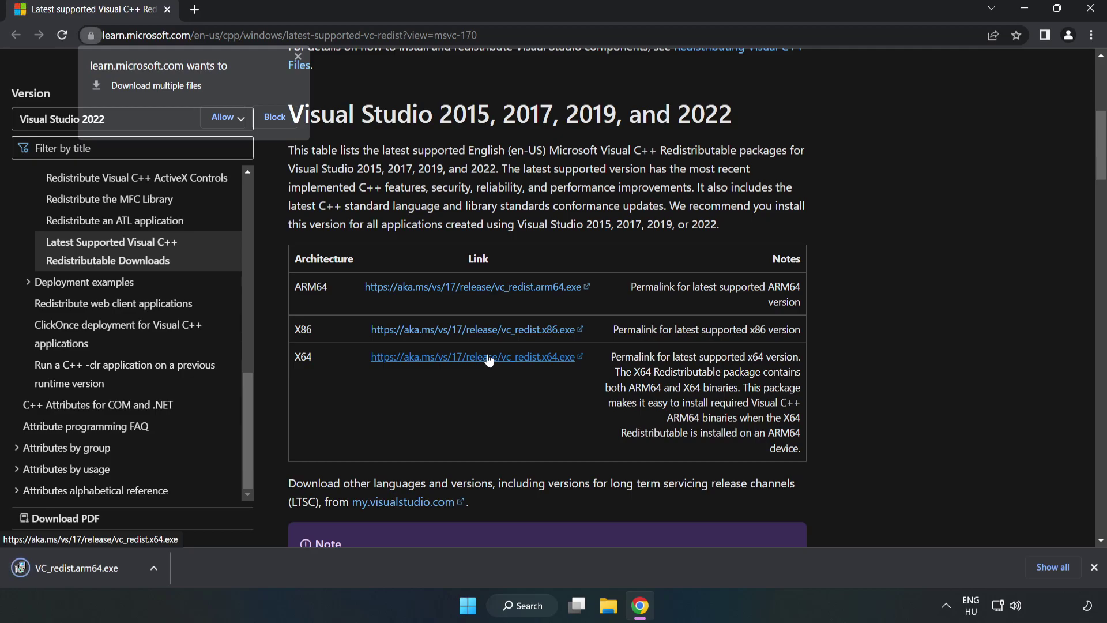
{"action": "left_click", "coordinate": [224, 116]}
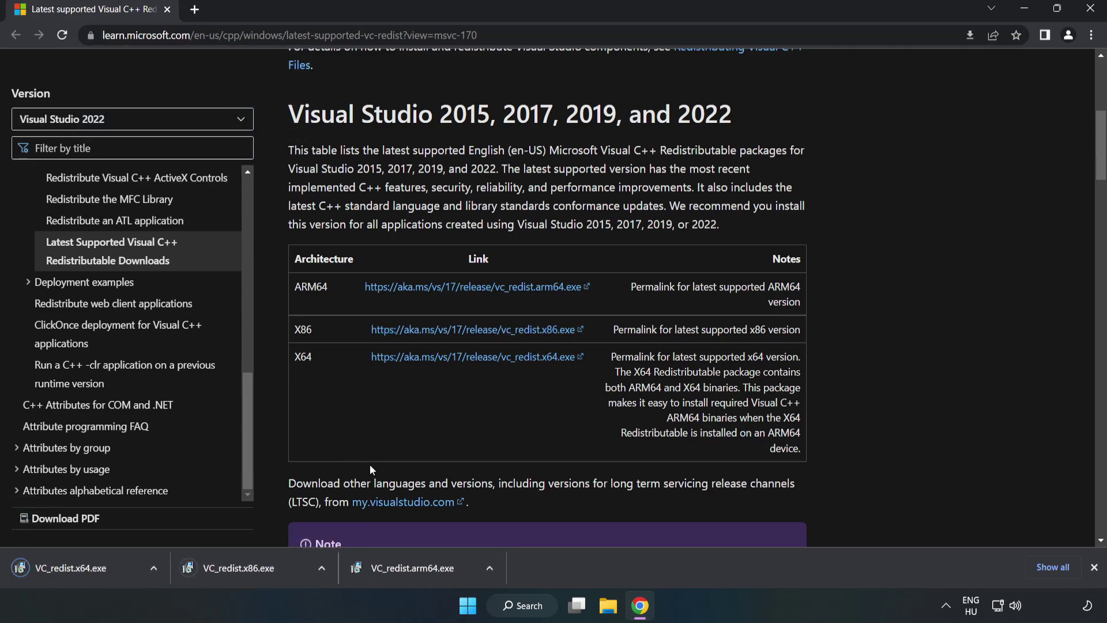
Try installing the ARM64 redistributable with license agreed, and close it after it fails
{"action": "left_click", "coordinate": [424, 572]}
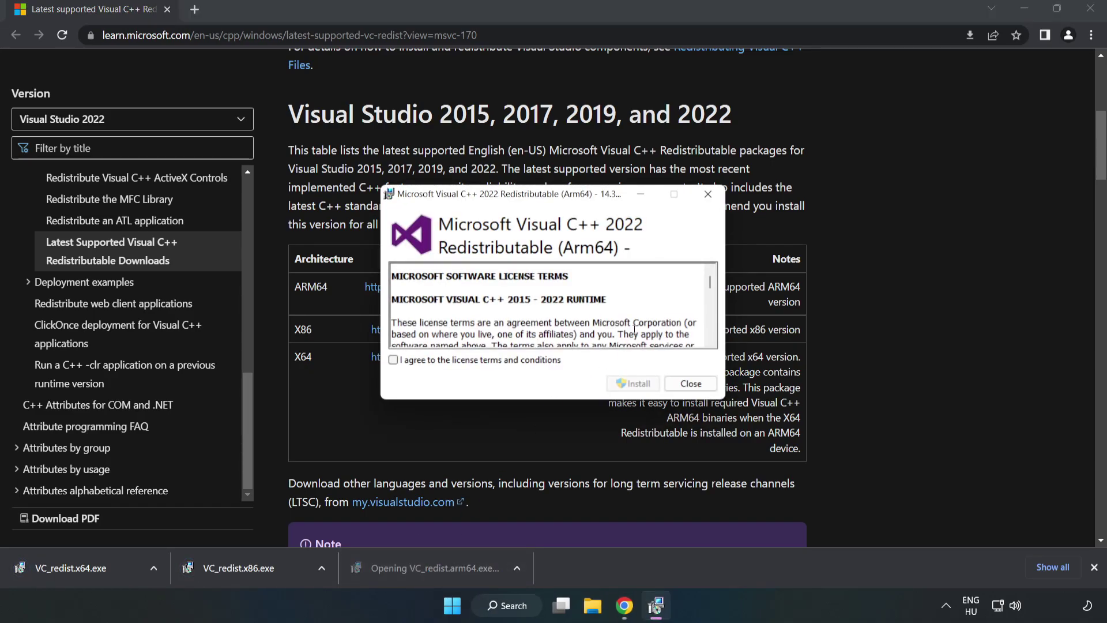
{"action": "left_click_drag", "start_coordinate": [708, 285], "coordinate": [704, 345]}
{"action": "left_click", "coordinate": [488, 362]}
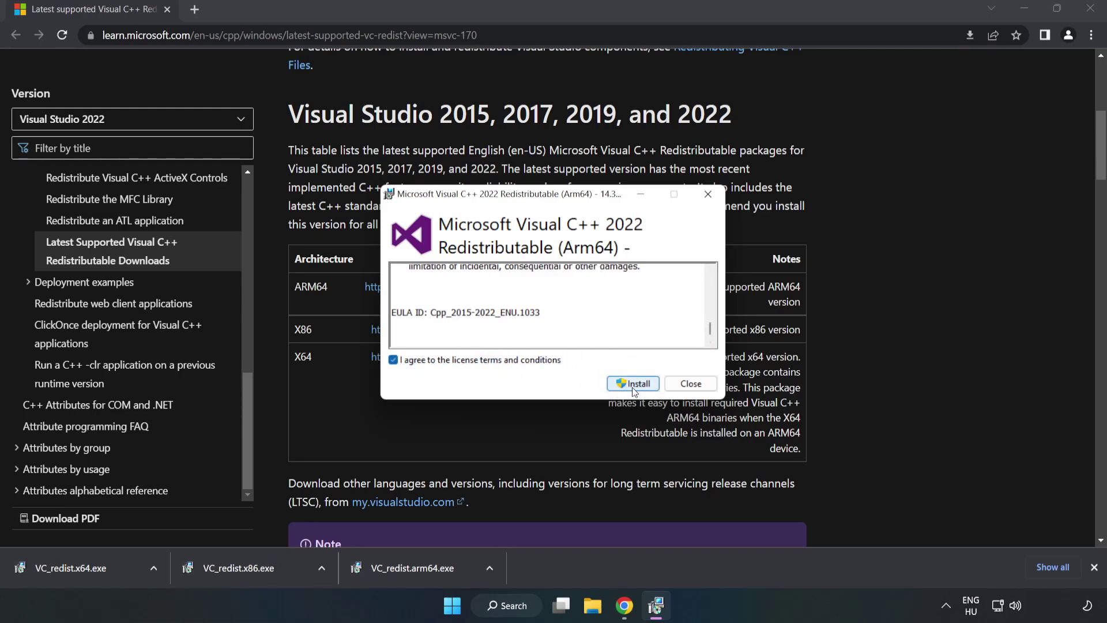
{"action": "left_click", "coordinate": [635, 386]}
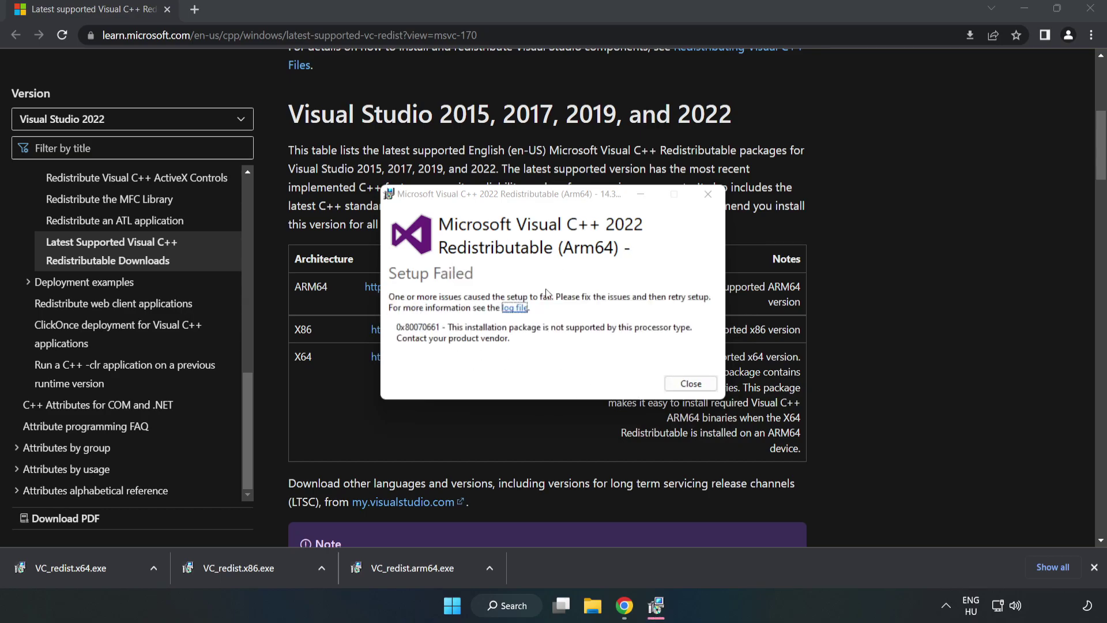
{"action": "left_click", "coordinate": [691, 384]}
Install the x86 and x64 redistributables, closing each installer without restarting
{"action": "left_click", "coordinate": [238, 568]}
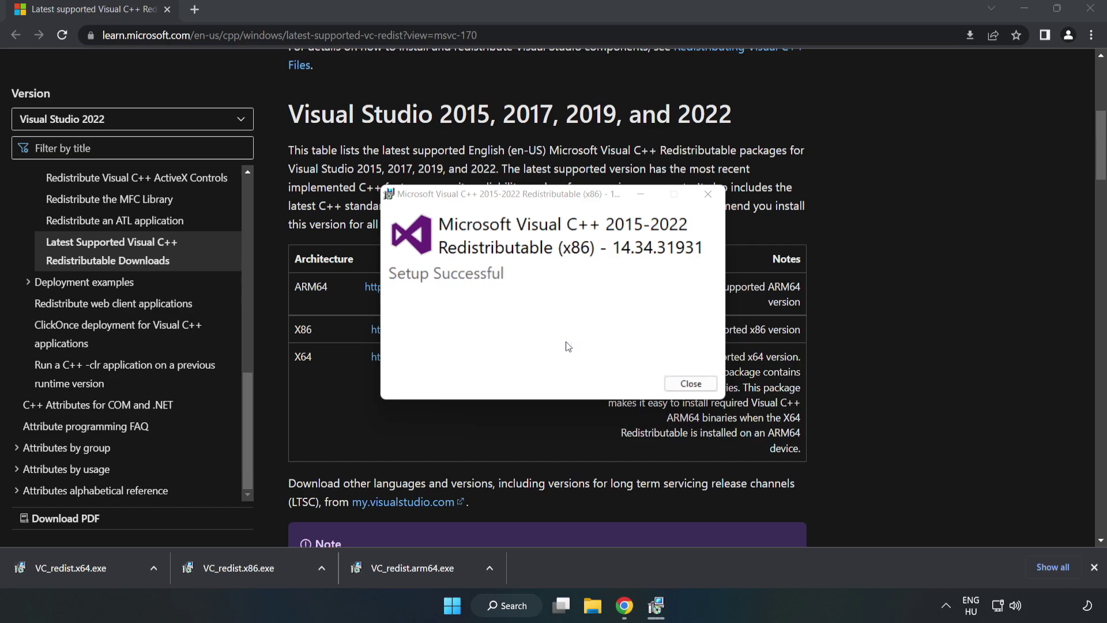
{"action": "left_click", "coordinate": [691, 384]}
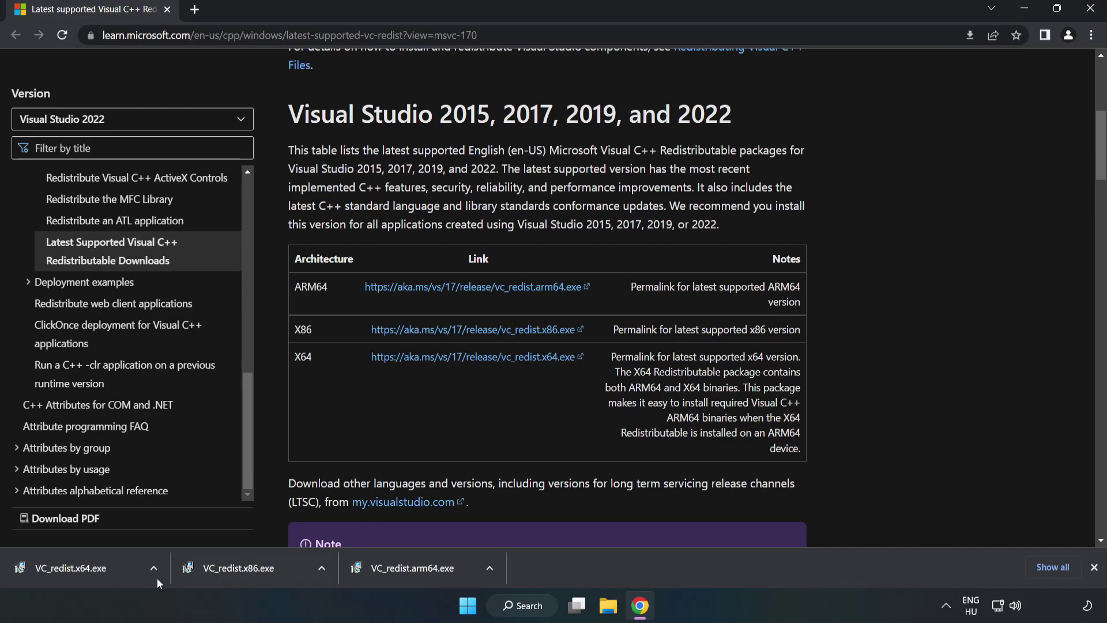
{"action": "left_click", "coordinate": [60, 565]}
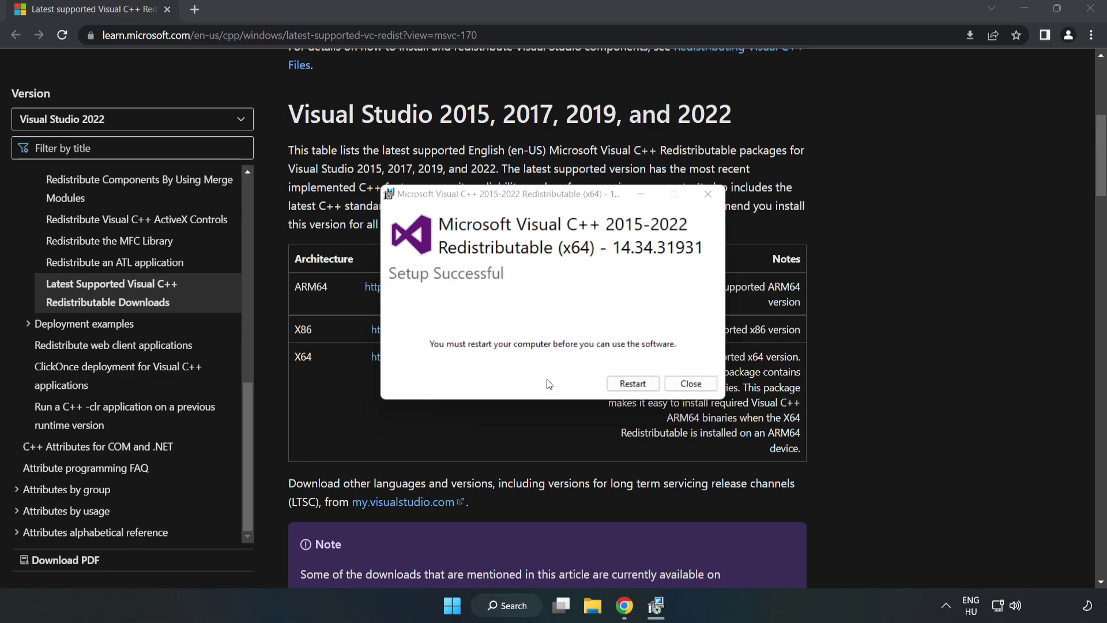
{"action": "left_click", "coordinate": [691, 385]}
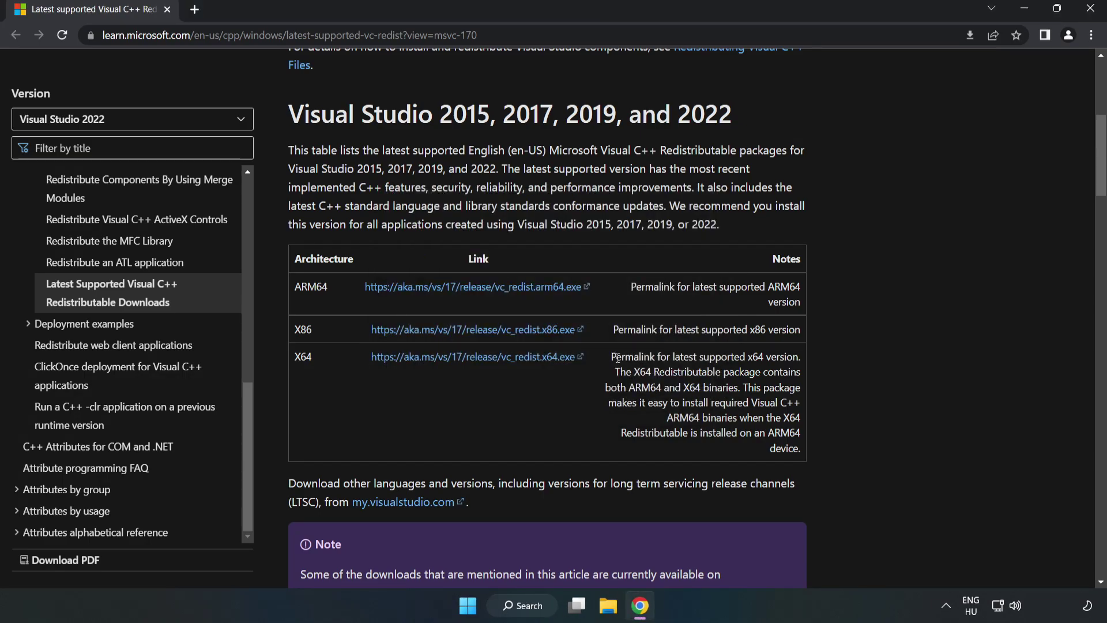
Close Chrome and show the Start menu power options: Sleep, Shut down and Restart
{"action": "left_click", "coordinate": [1091, 11]}
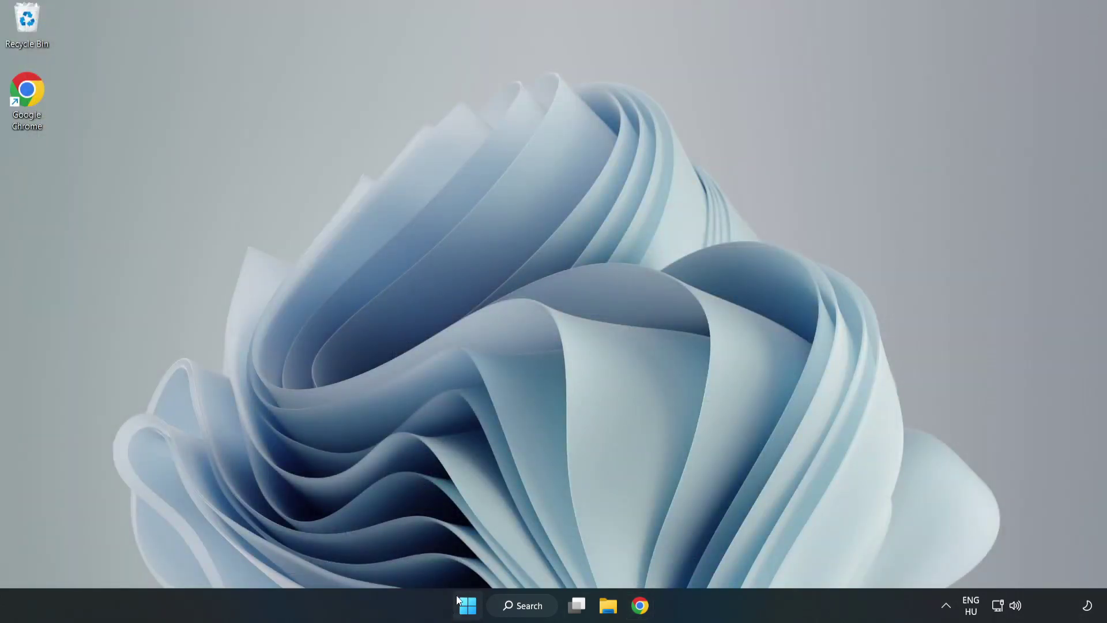
{"action": "left_click", "coordinate": [467, 607]}
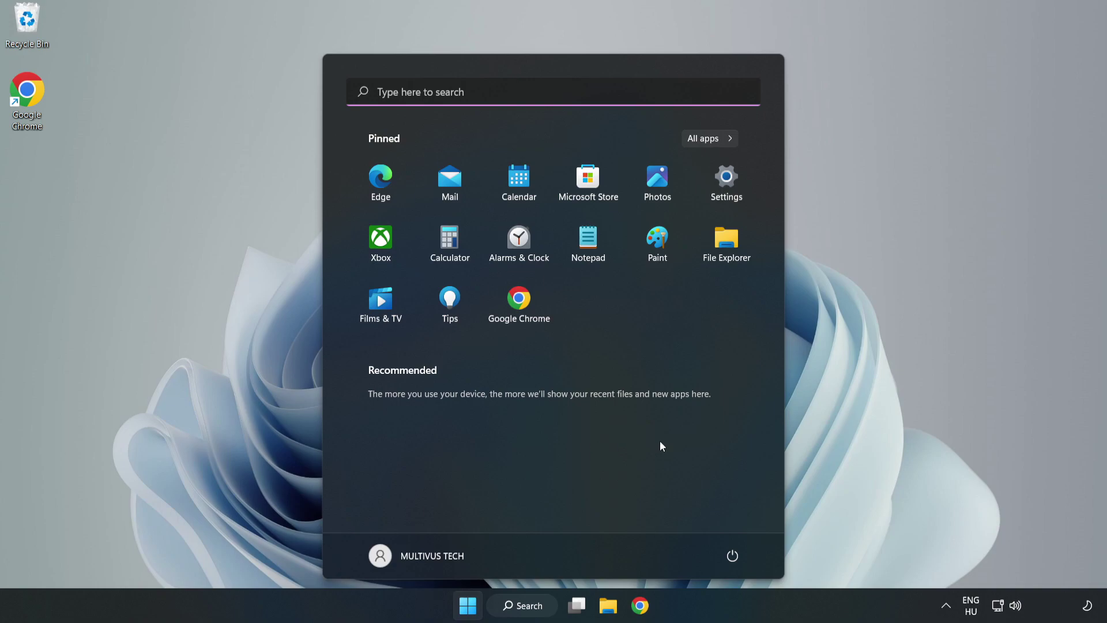
{"action": "left_click", "coordinate": [730, 557]}
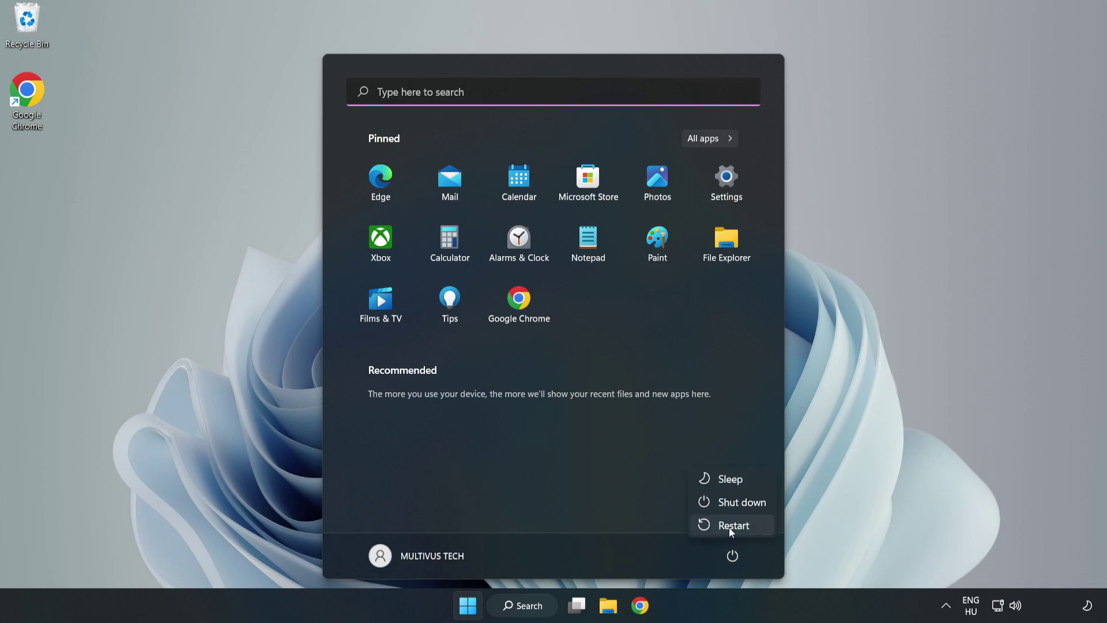